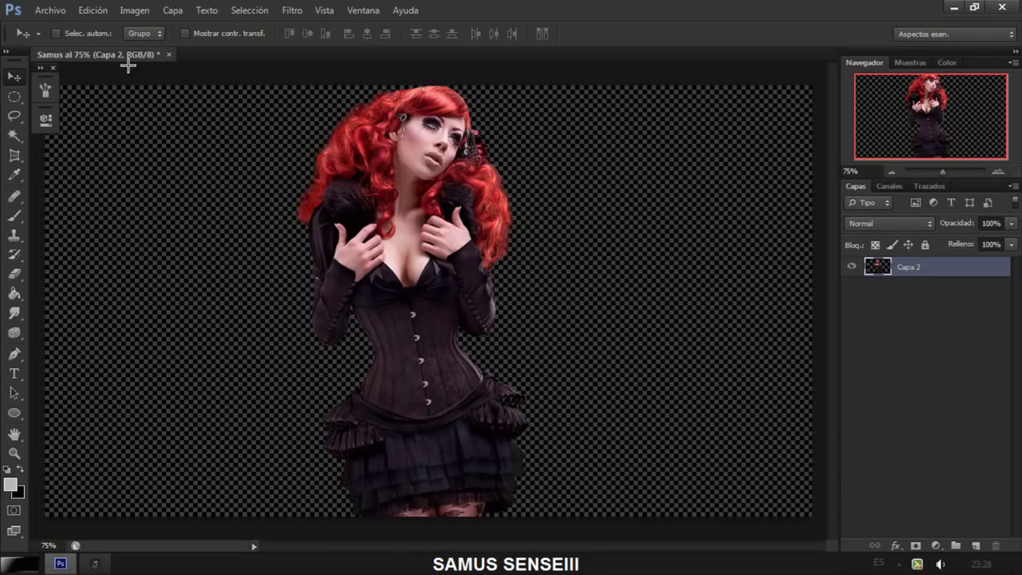
# Place the foggy moor photo 25_by_compot_stock into the document
pyautogui.click(50, 9)
pyautogui.click(80, 324)
pyautogui.doubleClick(531, 89)
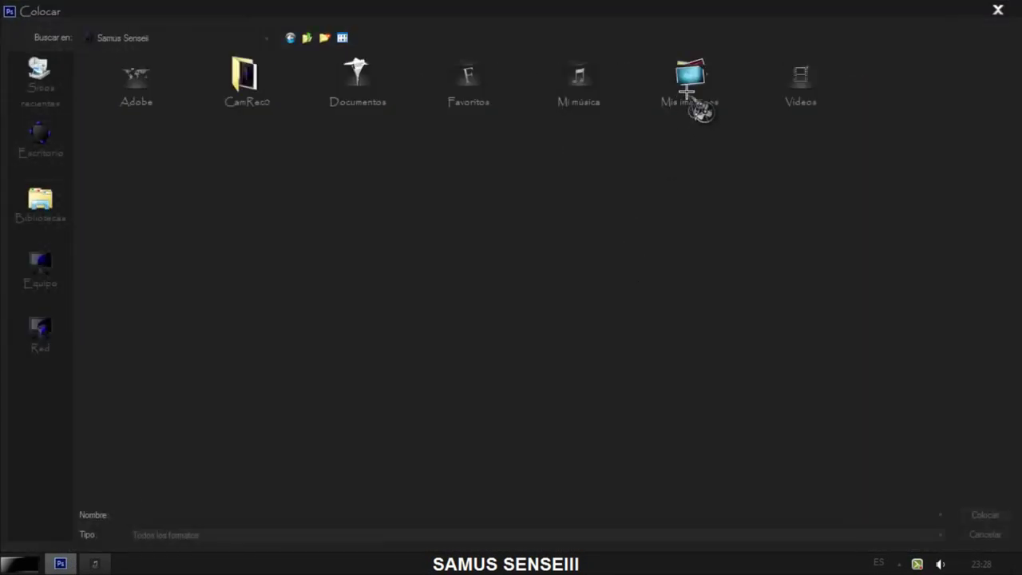
pyautogui.doubleClick(688, 90)
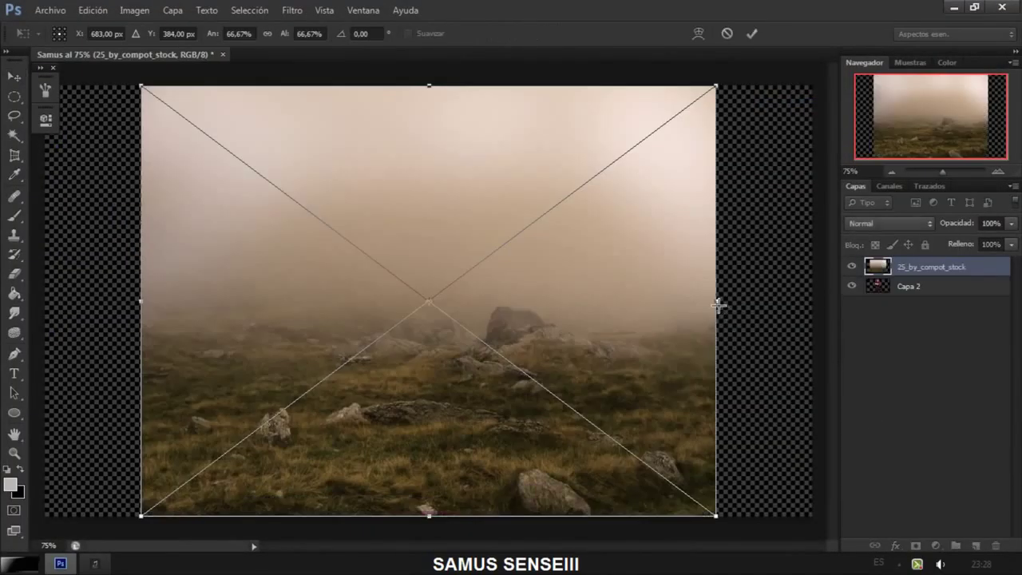
# Stretch the moor photo to both canvas edges and move Capa 2 above it
pyautogui.moveTo(719, 301); pyautogui.dragTo(812, 301)
pyautogui.moveTo(142, 301); pyautogui.dragTo(46, 301)
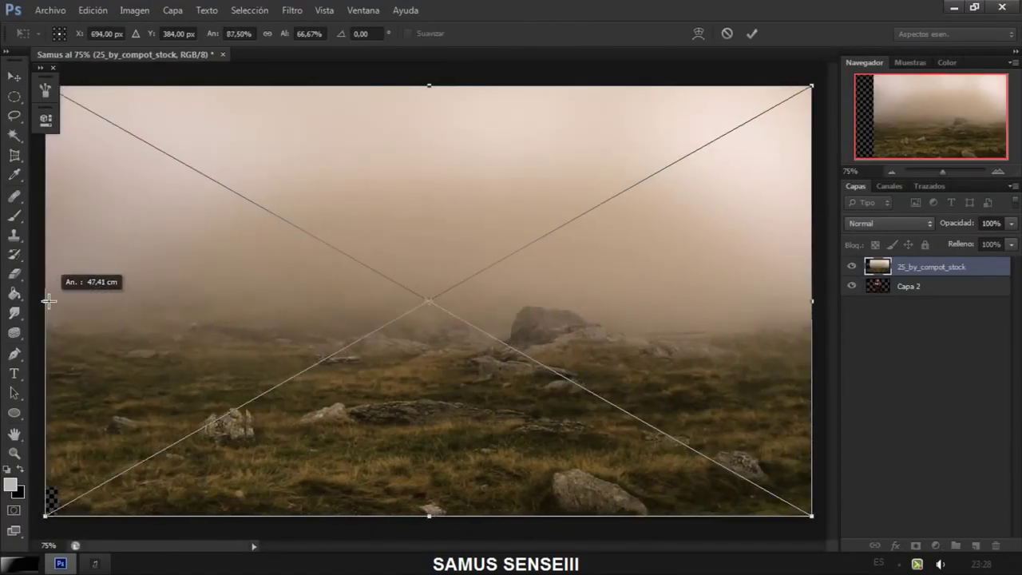
pyautogui.press('Return')
pyautogui.moveTo(904, 286); pyautogui.dragTo(905, 262)
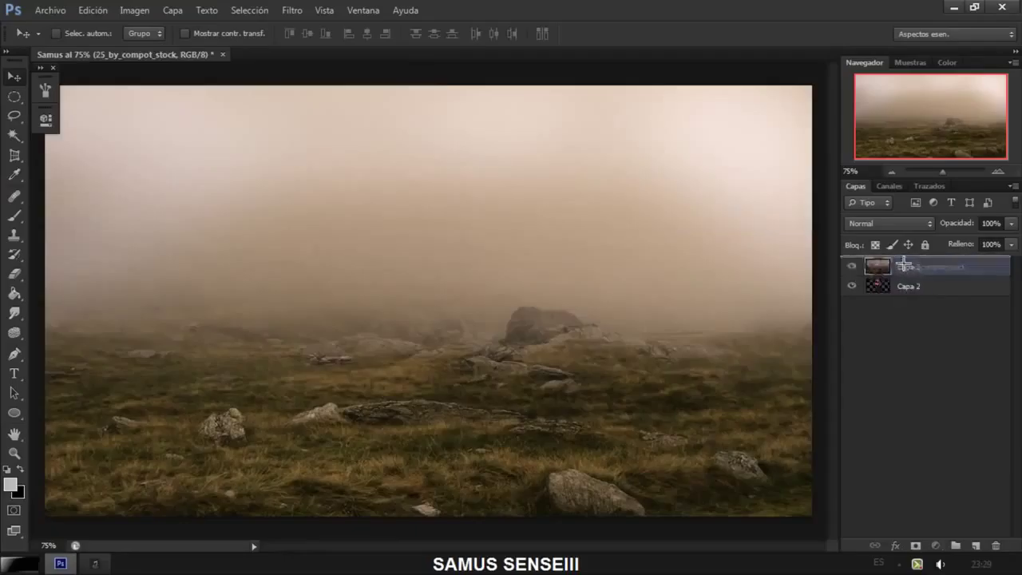
# Erase the rough cut-out edges around the woman's hair on Capa 2 with a 49 px eraser
pyautogui.click(14, 273)
pyautogui.rightClick(345, 238)
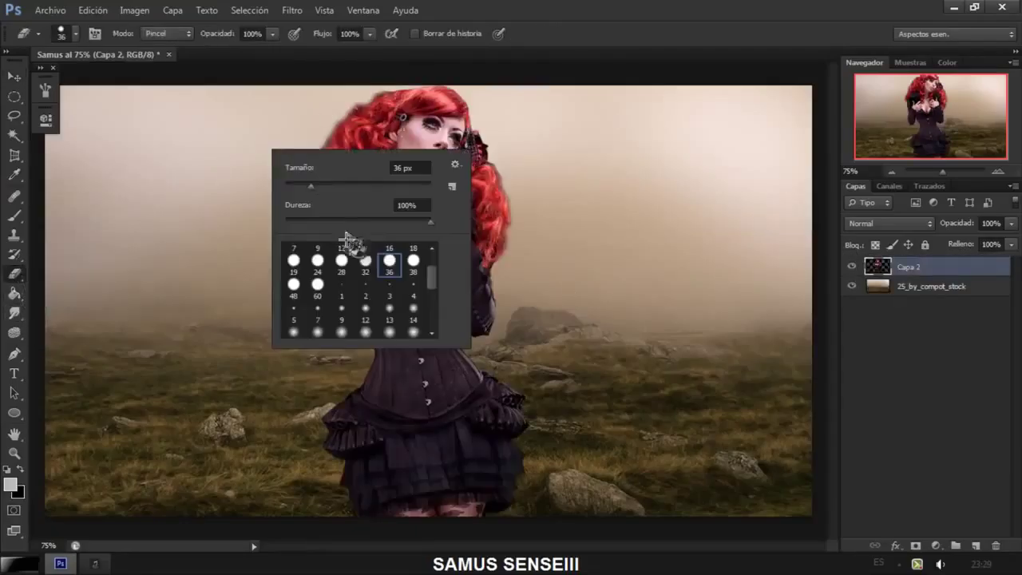
pyautogui.moveTo(325, 168); pyautogui.dragTo(336, 168)
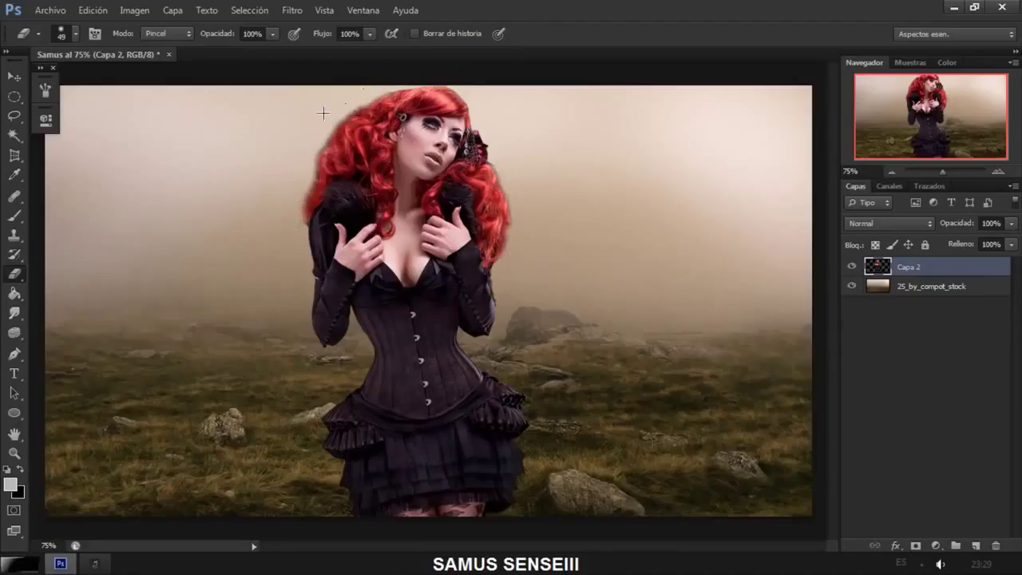
pyautogui.click(14, 76)
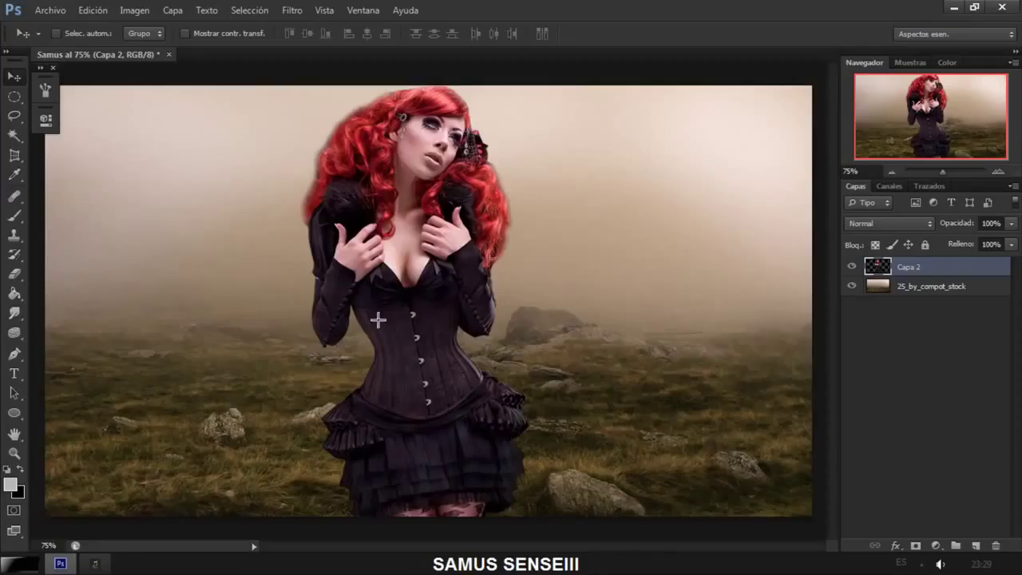
# Render Clouds on Capa 3 and set its blend mode to Trama
pyautogui.click(292, 10)
pyautogui.moveTo(352, 336)
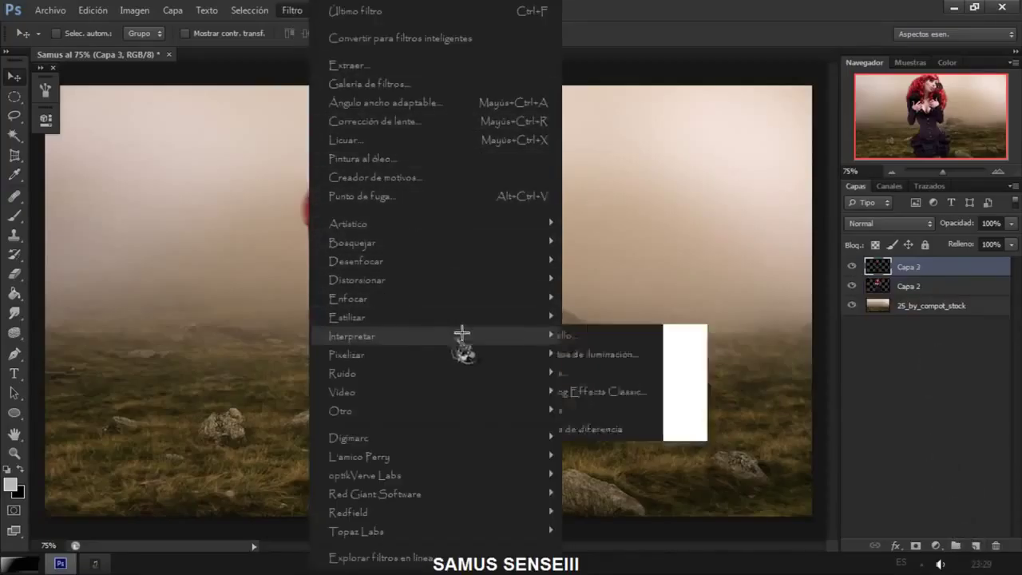
pyautogui.click(607, 412)
pyautogui.click(889, 222)
pyautogui.click(878, 152)
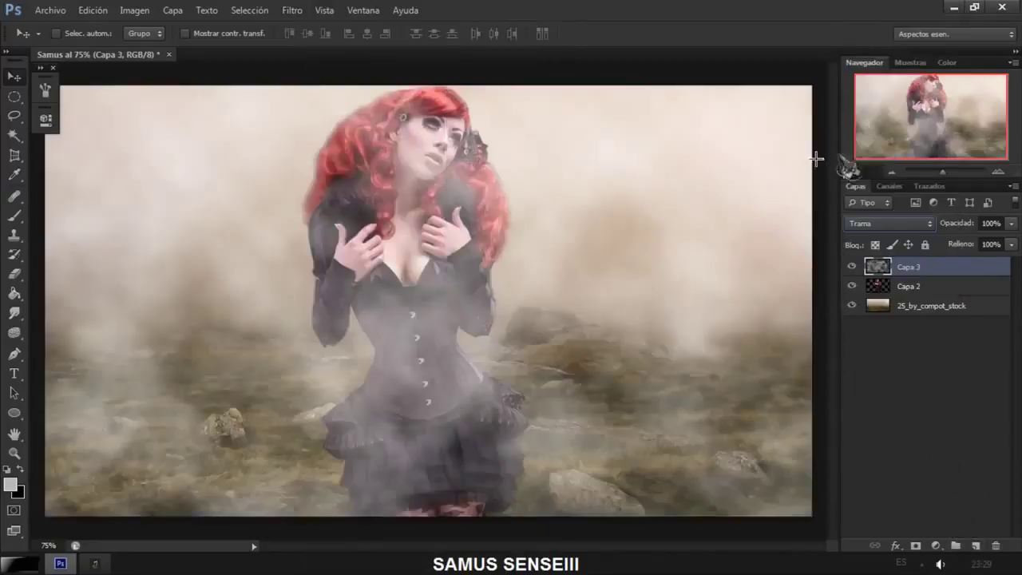
# Duplicate the clouds below Capa 2 and soft-erase the fog covering the woman
pyautogui.moveTo(900, 271); pyautogui.dragTo(975, 545)
pyautogui.moveTo(908, 267); pyautogui.dragTo(911, 297)
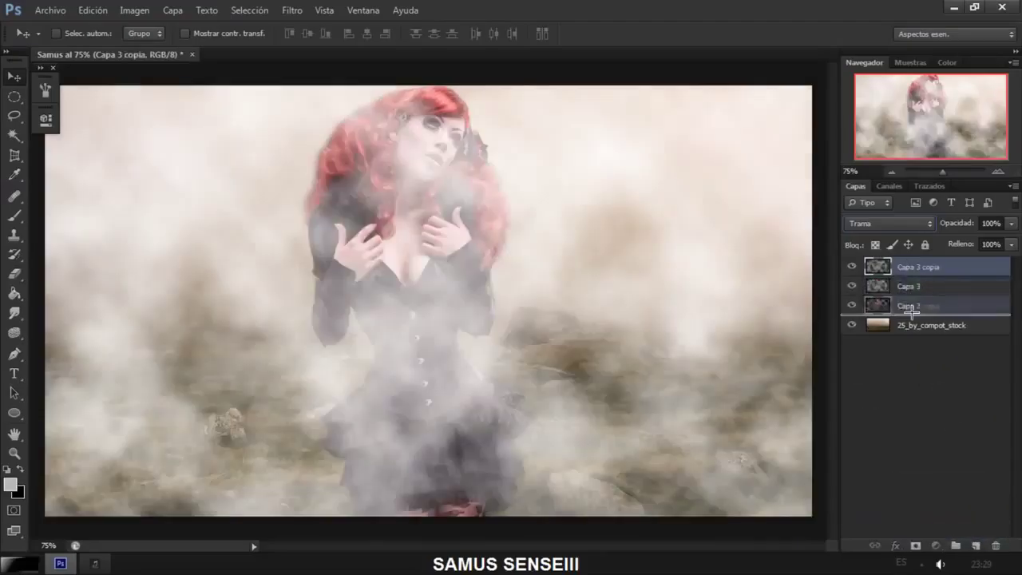
pyautogui.rightClick(14, 273)
pyautogui.click(120, 276)
pyautogui.rightClick(468, 206)
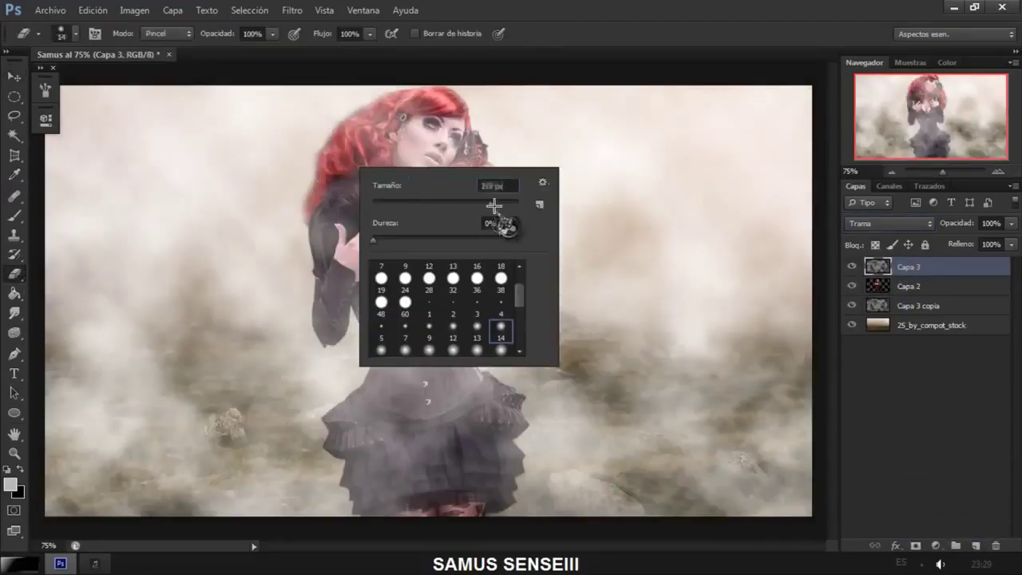
pyautogui.moveTo(351, 156); pyautogui.dragTo(568, 176)
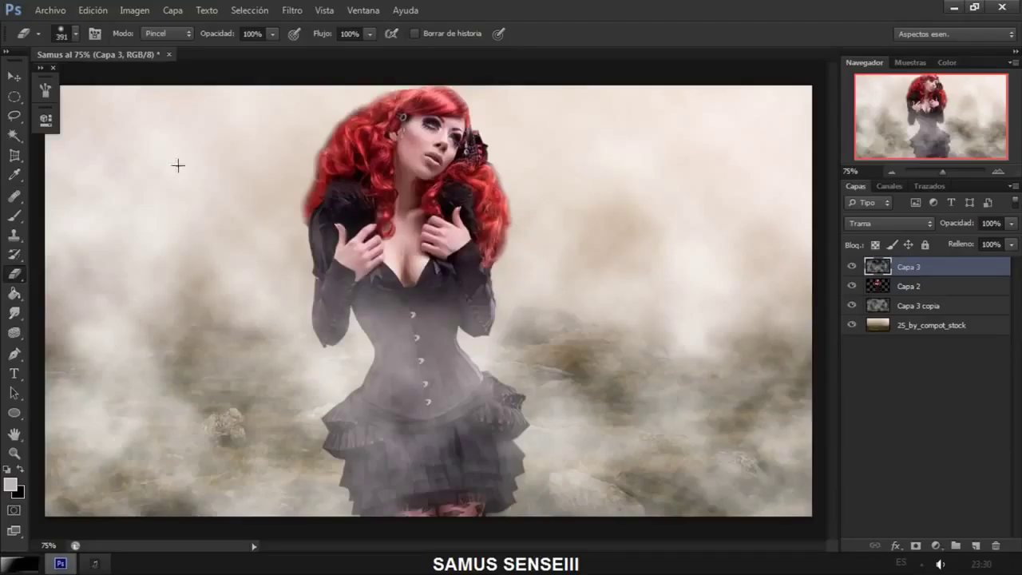
# Lower the Capa 3 copia rear fog to 51% opacity
pyautogui.click(918, 306)
pyautogui.moveTo(926, 267); pyautogui.dragTo(948, 250)
pyautogui.click(918, 306)
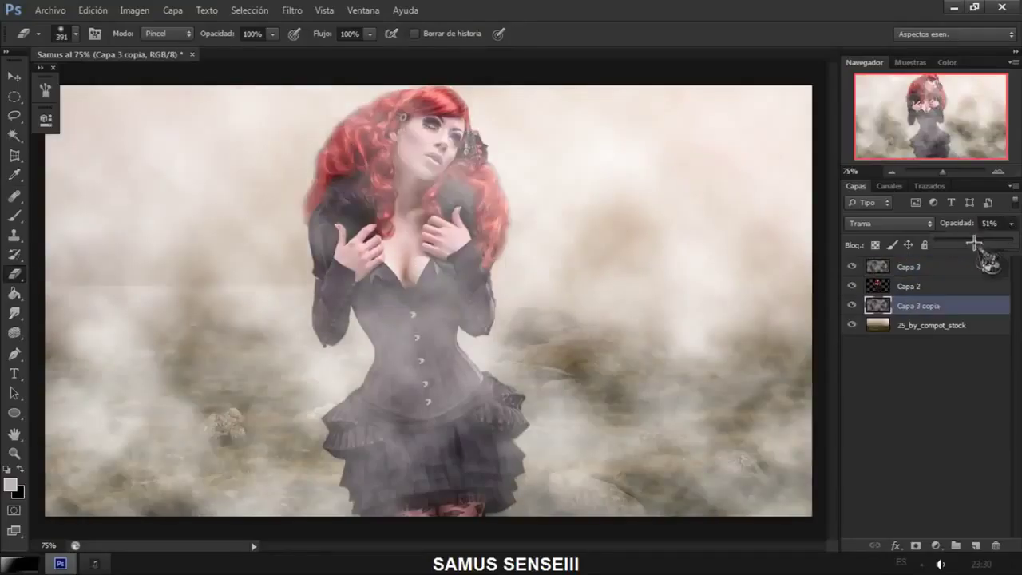
pyautogui.moveTo(1011, 223); pyautogui.dragTo(974, 241)
pyautogui.click(913, 268)
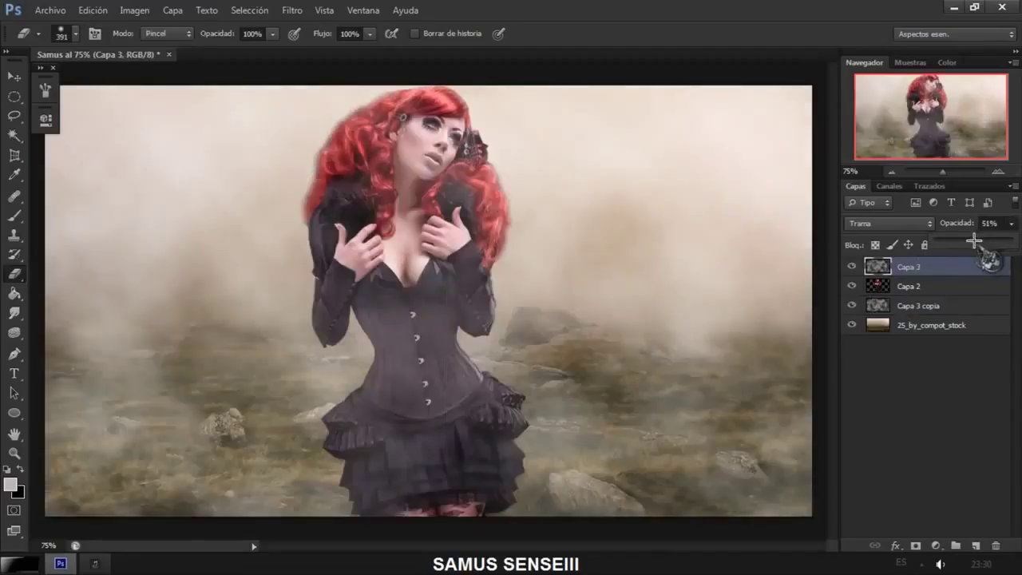
# Duplicate Capa 2 as a Luz suave (Soft Light) copy at the top of the stack
pyautogui.click(903, 282)
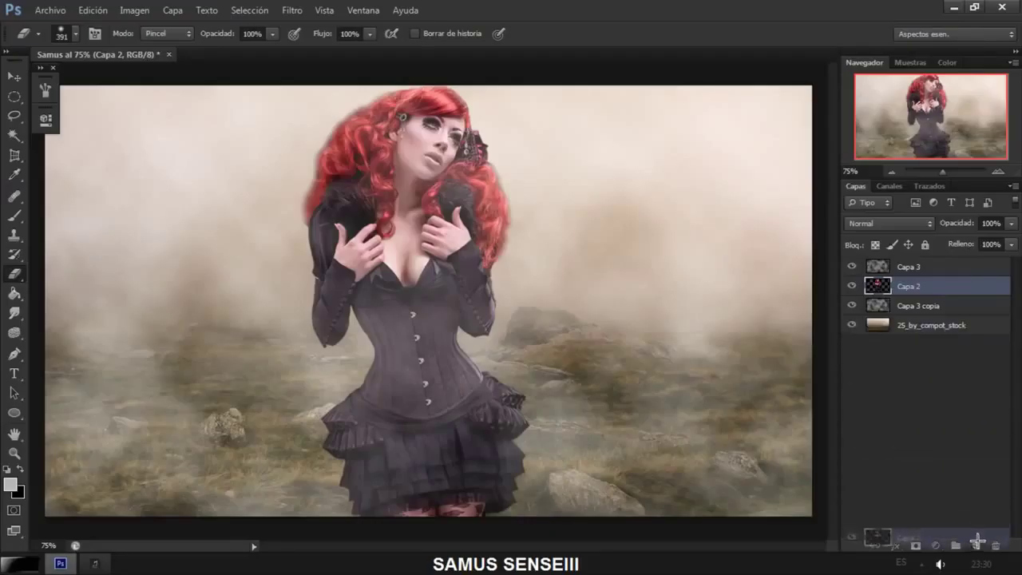
pyautogui.hotkey('ctrl', 'j')
pyautogui.click(889, 223)
pyautogui.click(901, 193)
pyautogui.hotkey('ctrl', 'u')
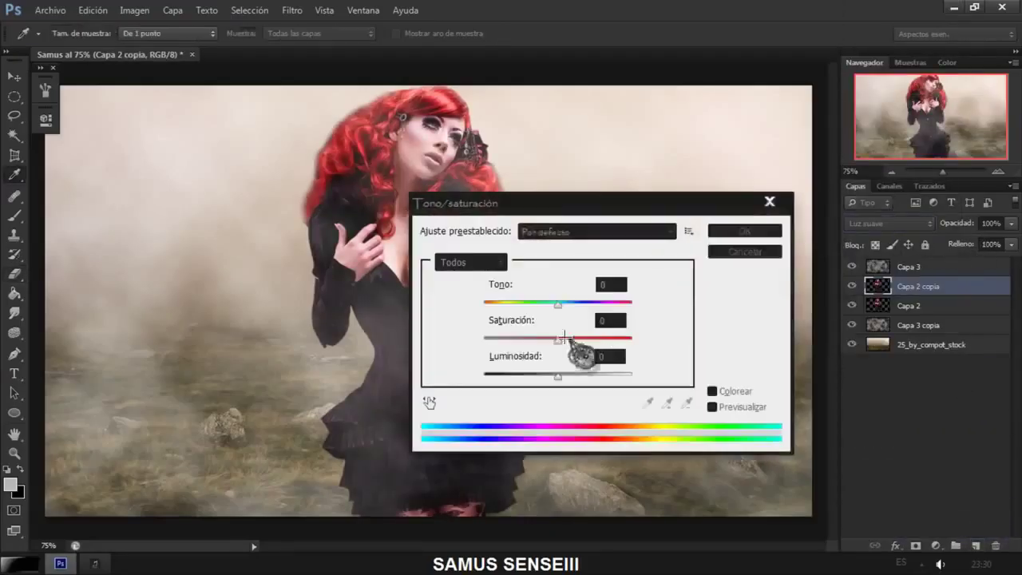
pyautogui.click(744, 251)
pyautogui.moveTo(918, 286); pyautogui.dragTo(866, 254)
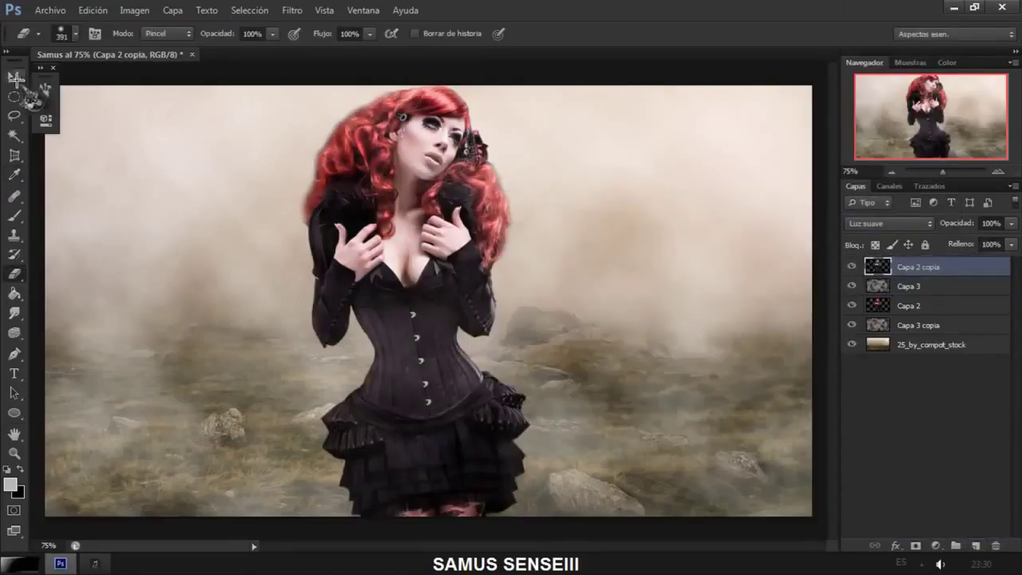
# Desaturate the moor landscape to grey with Saturation -98 and slightly lower Lightness
pyautogui.press('i')
pyautogui.click(930, 344)
pyautogui.hotkey('ctrl', 'u')
pyautogui.moveTo(558, 373); pyautogui.dragTo(546, 375)
pyautogui.moveTo(558, 341); pyautogui.dragTo(485, 341)
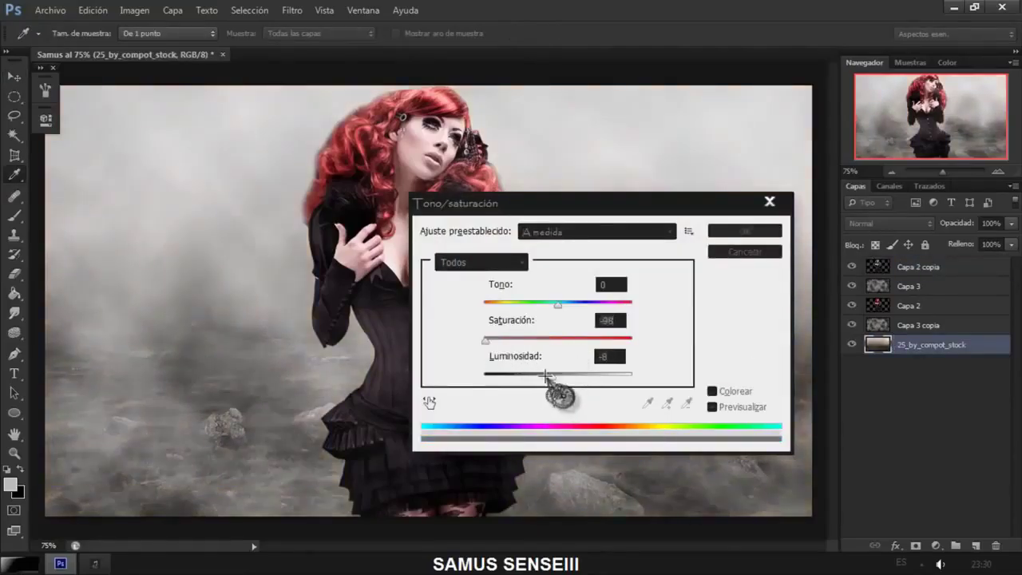
pyautogui.click(722, 238)
# Lower the fog layers' opacity, bringing the rear fog down to 13%
pyautogui.click(887, 285)
pyautogui.press('v')
pyautogui.hotkey('shift', 'alt', 's')
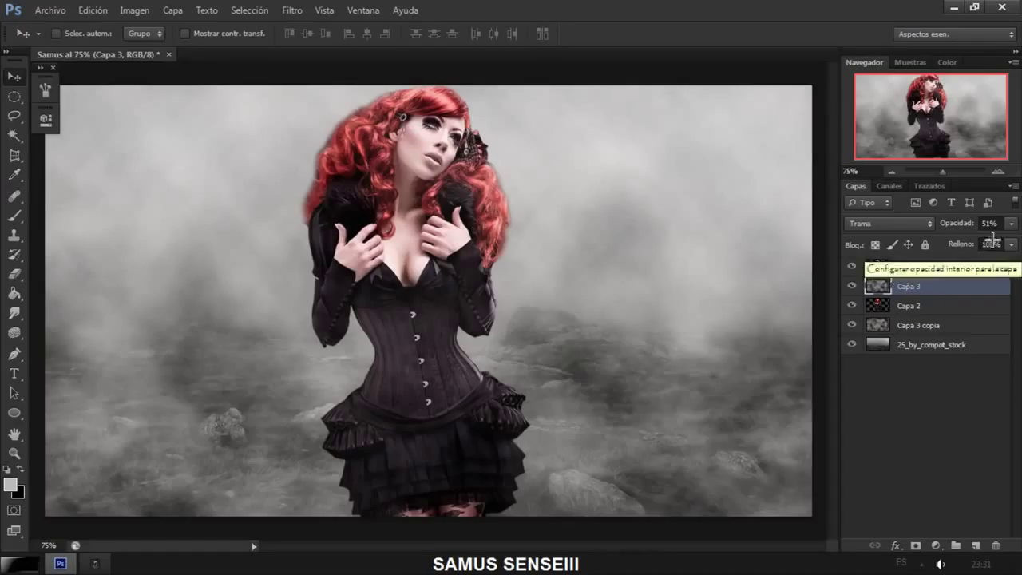
pyautogui.moveTo(1012, 224)
pyautogui.mouseDown()
pyautogui.moveTo(993, 240)
pyautogui.moveTo(949, 241)
pyautogui.mouseUp()
pyautogui.hotkey('alt', '[')
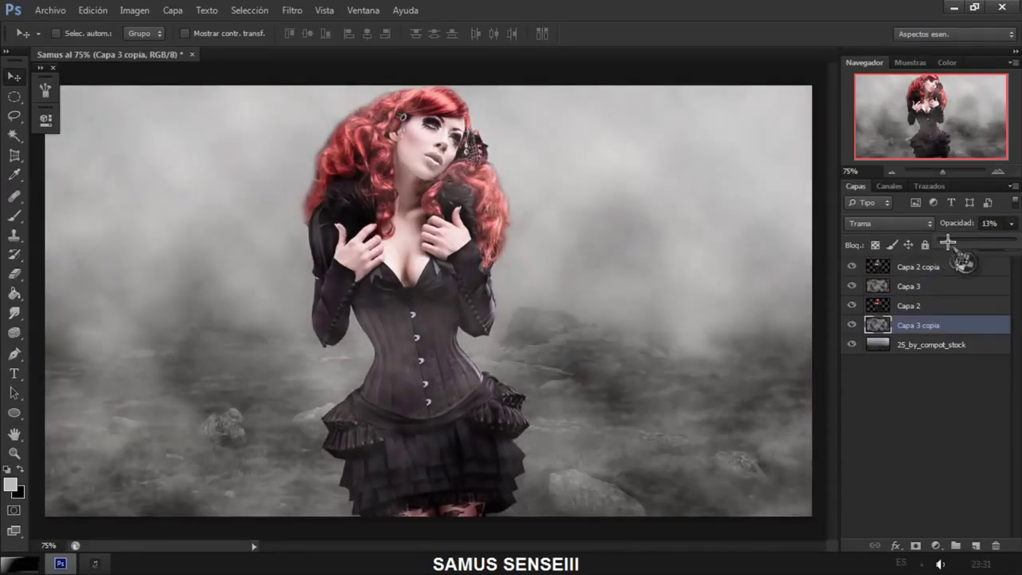
# Rename the landscape layer to Bg
pyautogui.doubleClick(948, 345)
pyautogui.write('Bg')
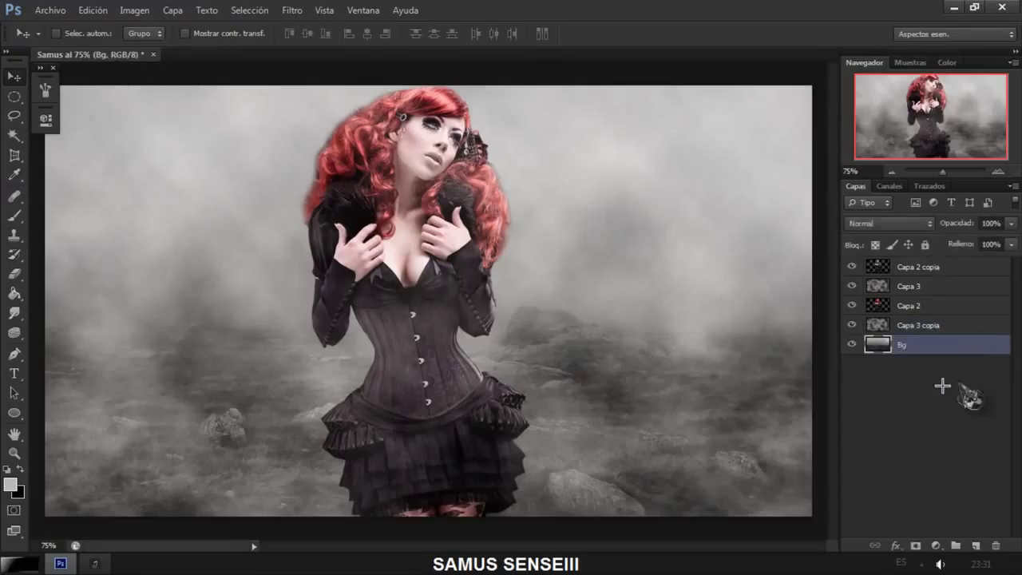
pyautogui.press('Return')
pyautogui.click(50, 10)
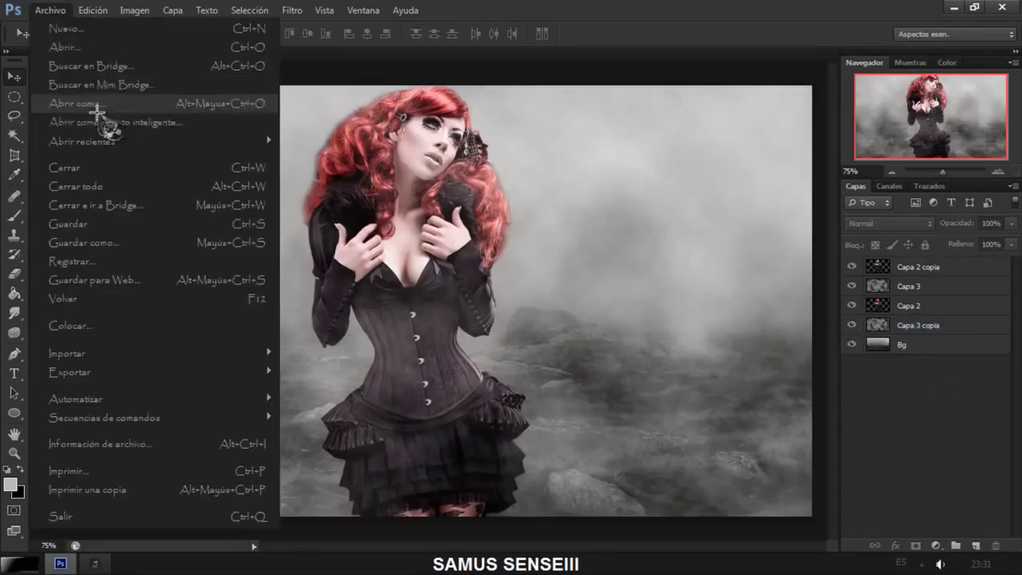
# Place the crow_12_by_peroni68 image, flipped horizontally and shrunk to about a third
pyautogui.click(116, 327)
pyautogui.doubleClick(235, 227)
pyautogui.rightClick(546, 289)
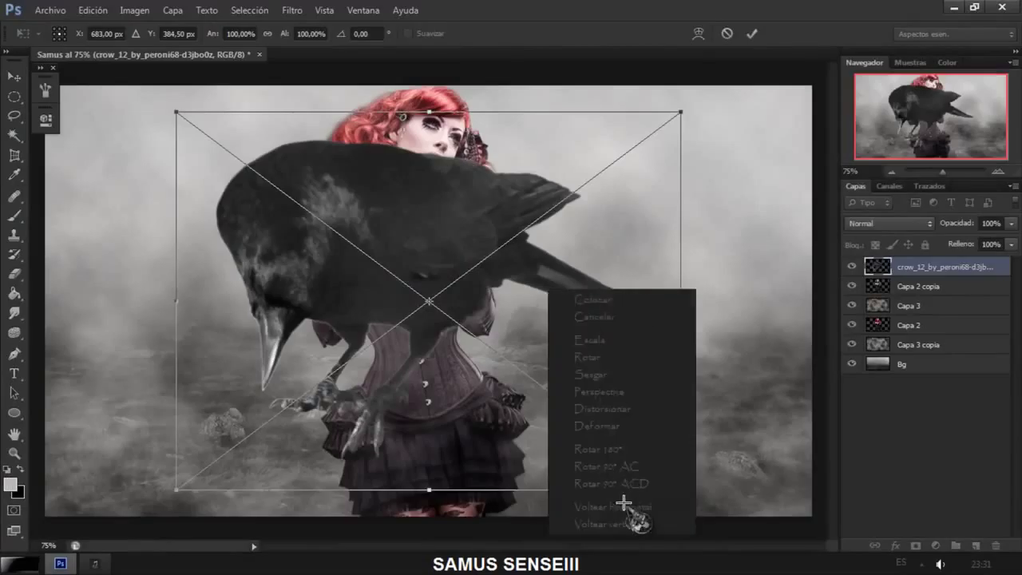
pyautogui.click(628, 511)
pyautogui.moveTo(525, 298); pyautogui.dragTo(459, 439)
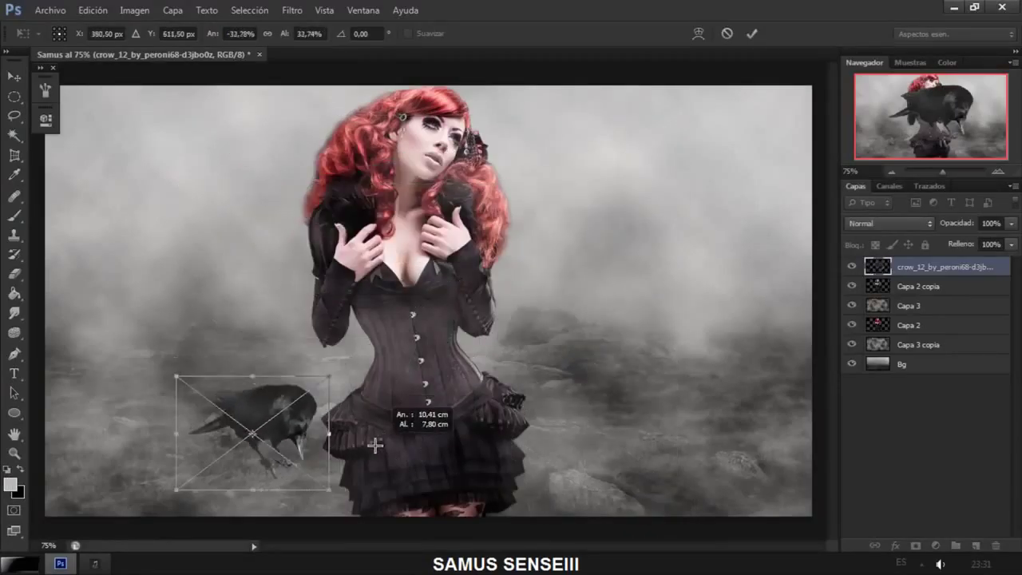
pyautogui.press('Return')
# Move the crow onto the woman's shoulder with its layer below Capa 2 copia
pyautogui.moveTo(274, 411); pyautogui.dragTo(342, 139)
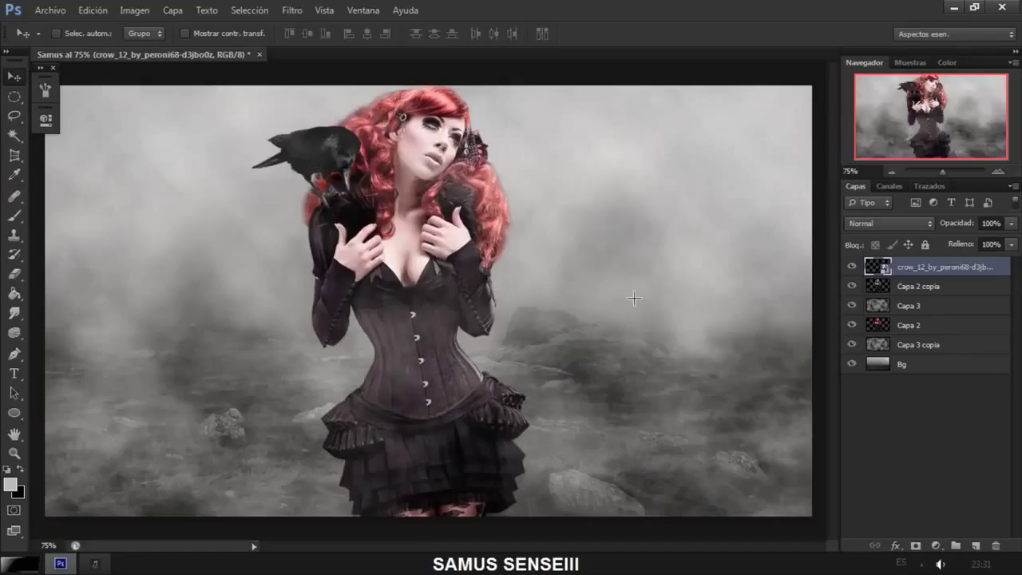
pyautogui.moveTo(906, 266)
pyautogui.mouseDown()
pyautogui.moveTo(907, 296)
pyautogui.moveTo(901, 276)
pyautogui.mouseUp()
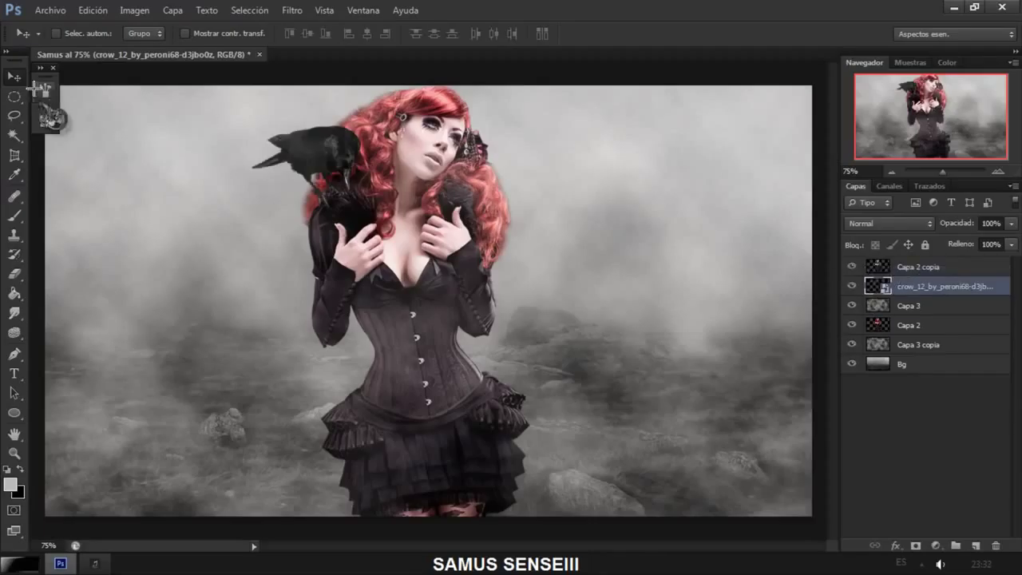
pyautogui.hotkey('alt', '[')
# Bring Capa 3 to the top and squash it into the lower half of the image
pyautogui.hotkey('ctrl', 'shift', ']')
pyautogui.hotkey('ctrl', 't')
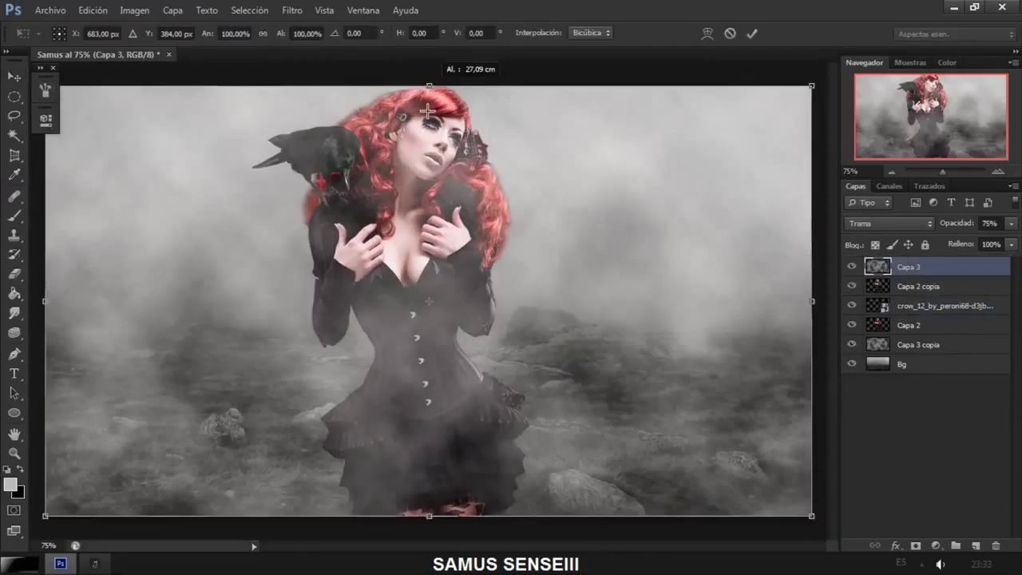
pyautogui.moveTo(429, 86); pyautogui.dragTo(429, 287)
pyautogui.press('Return')
# Soft-erase the fog's hard top edge so it fades into mist
pyautogui.click(15, 273)
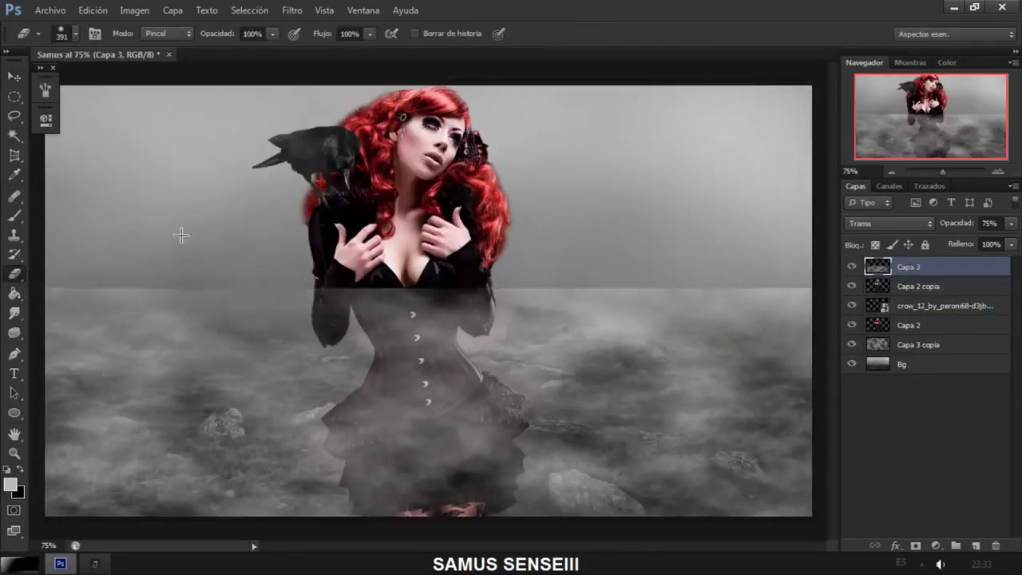
pyautogui.moveTo(48, 240); pyautogui.dragTo(623, 209)
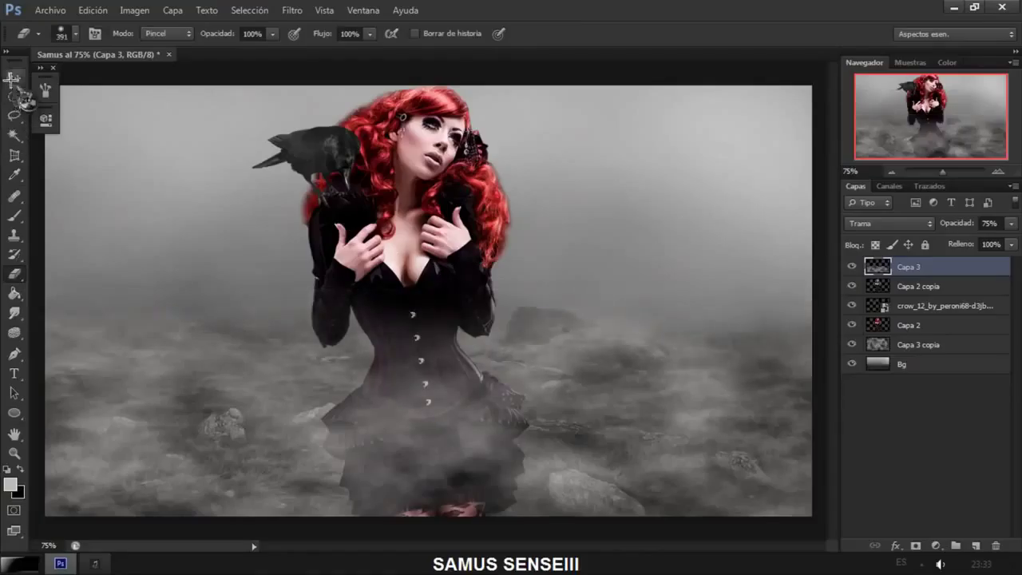
pyautogui.click(14, 78)
pyautogui.rightClick(919, 305)
pyautogui.click(517, 240)
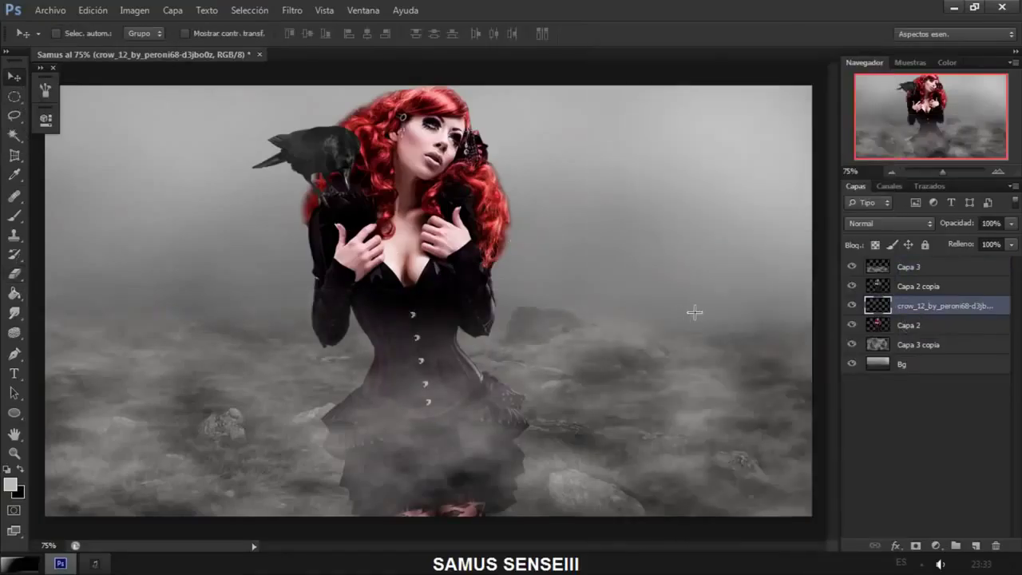
pyautogui.click(902, 345)
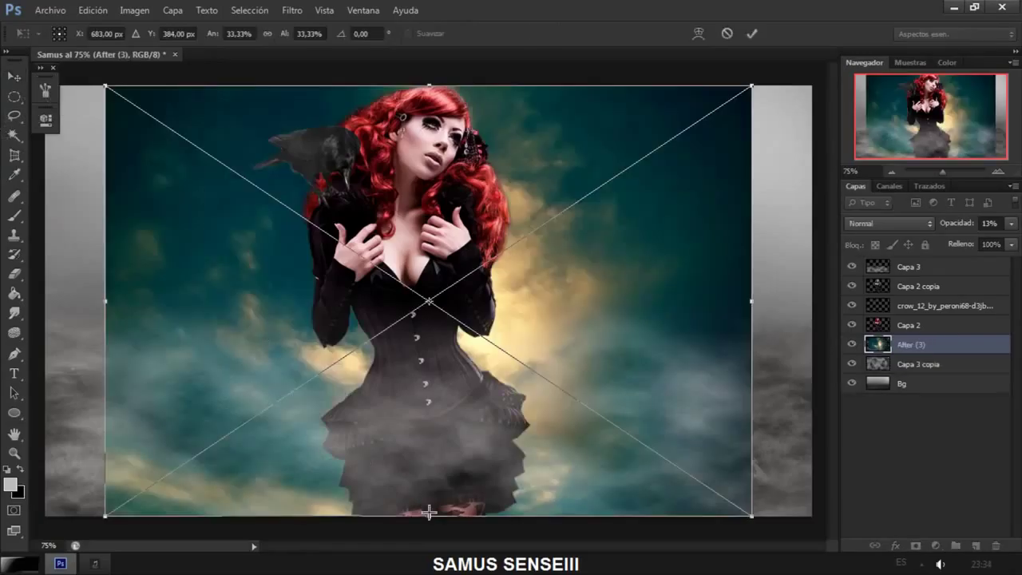
# Fit the cloudy teal sky image across the upper half of the canvas
pyautogui.moveTo(460, 518); pyautogui.dragTo(459, 348)
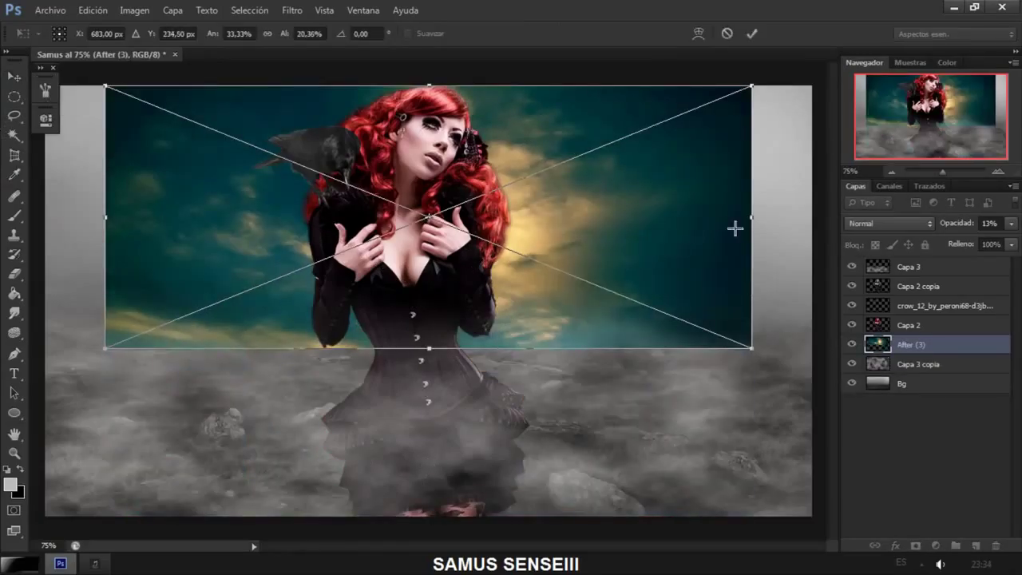
pyautogui.moveTo(981, 217); pyautogui.dragTo(810, 217)
pyautogui.moveTo(106, 217); pyautogui.dragTo(45, 216)
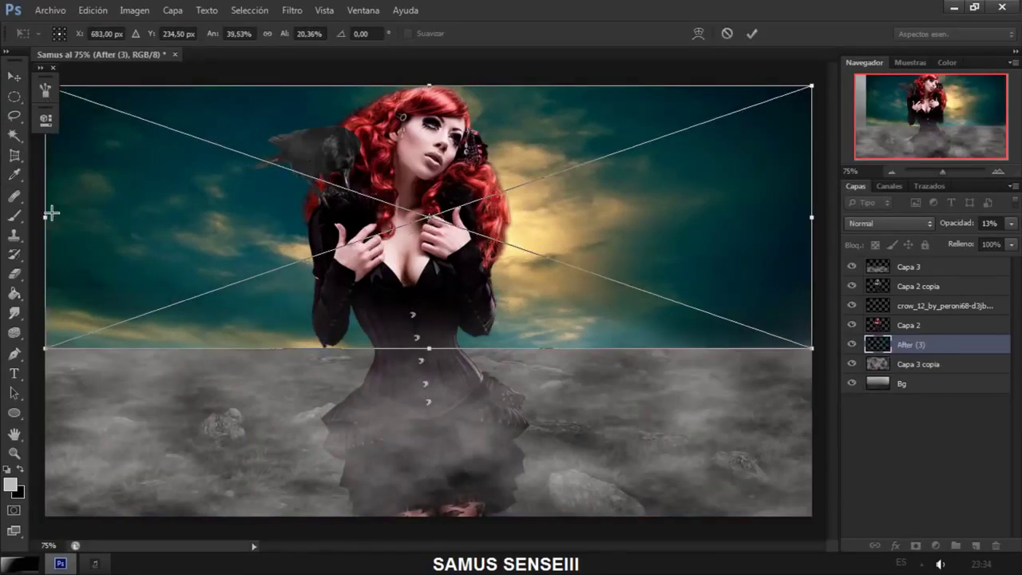
pyautogui.press('Return')
pyautogui.rightClick(719, 292)
pyautogui.click(791, 267)
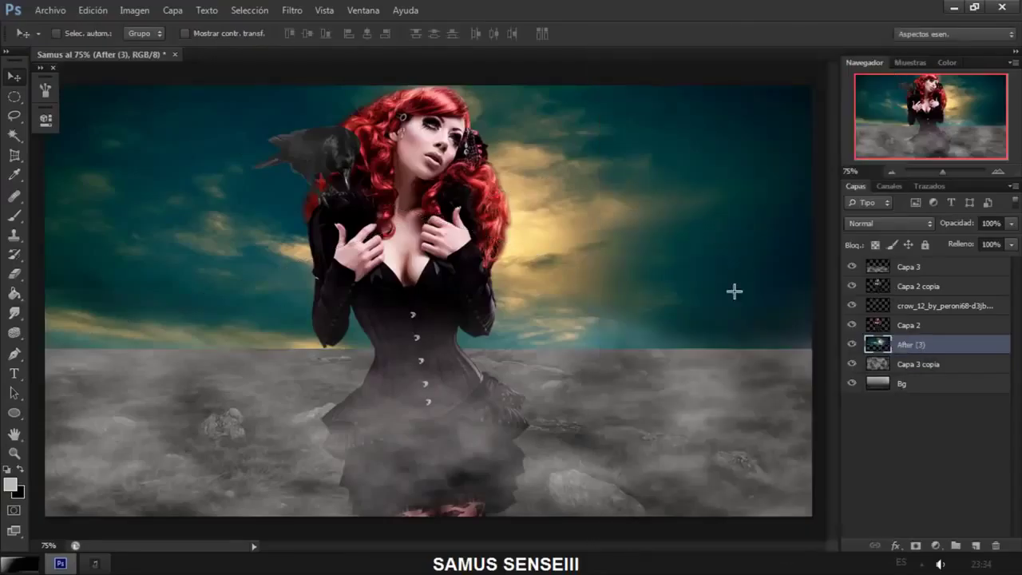
# Erase the sky's bottom edge into the fog and move it below Capa 3 copia
pyautogui.click(14, 273)
pyautogui.moveTo(119, 384); pyautogui.dragTo(335, 383)
pyautogui.moveTo(593, 392); pyautogui.dragTo(783, 391)
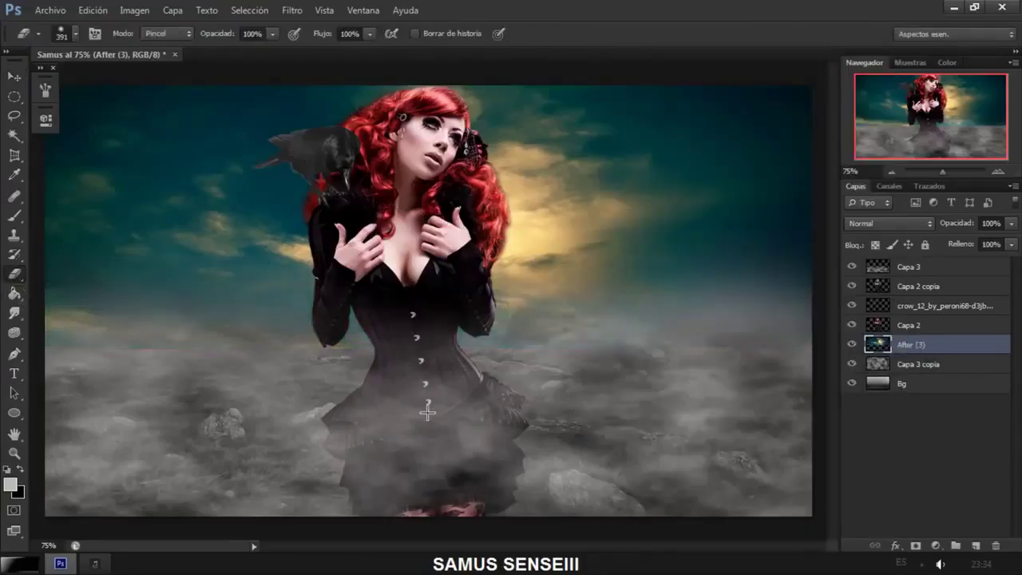
pyautogui.press('i')
pyautogui.moveTo(898, 345); pyautogui.dragTo(897, 374)
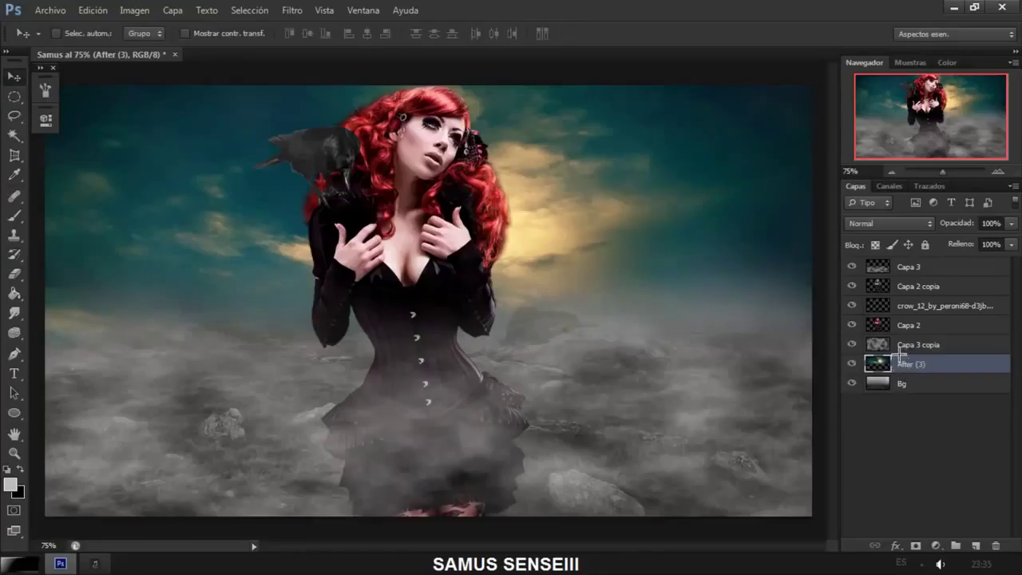
# Reduce the sky's saturation with Hue/Saturation
pyautogui.hotkey('ctrl', 'u')
pyautogui.moveTo(548, 338); pyautogui.dragTo(527, 339)
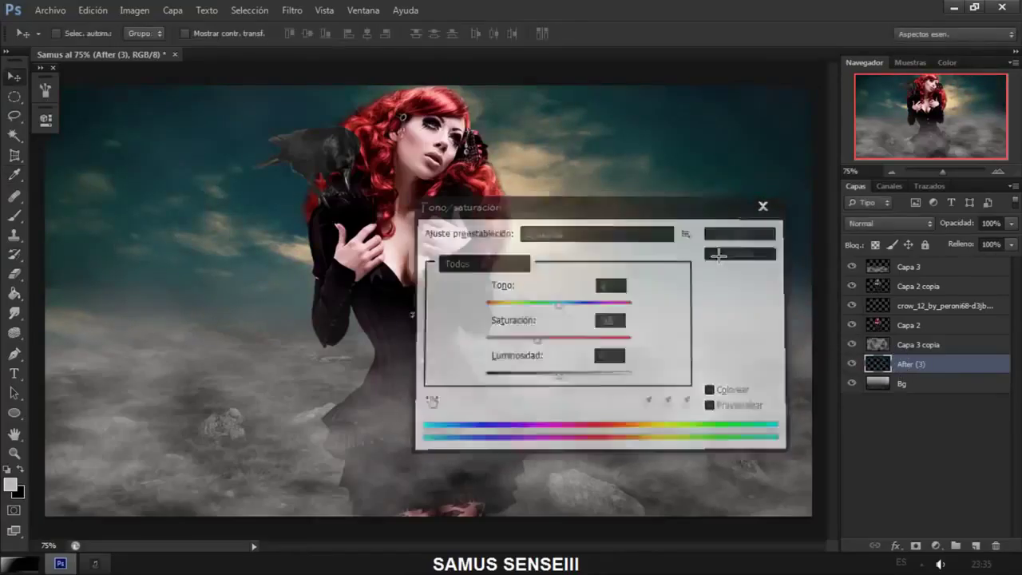
pyautogui.press('Return')
pyautogui.press('v')
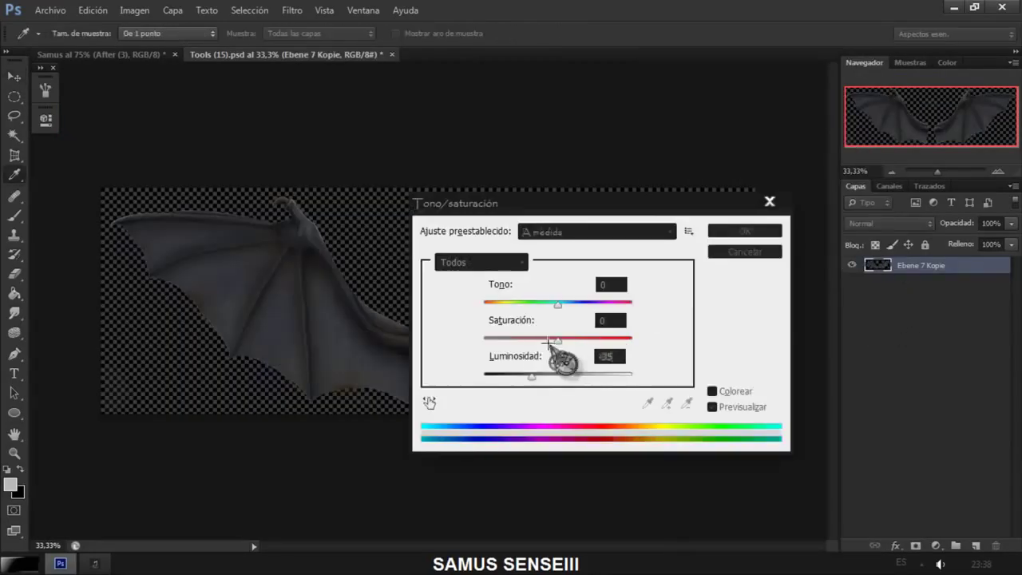
# Bring the darkened bat wings into the composite and scale them to 44.64%
pyautogui.moveTo(121, 54); pyautogui.dragTo(639, 269)
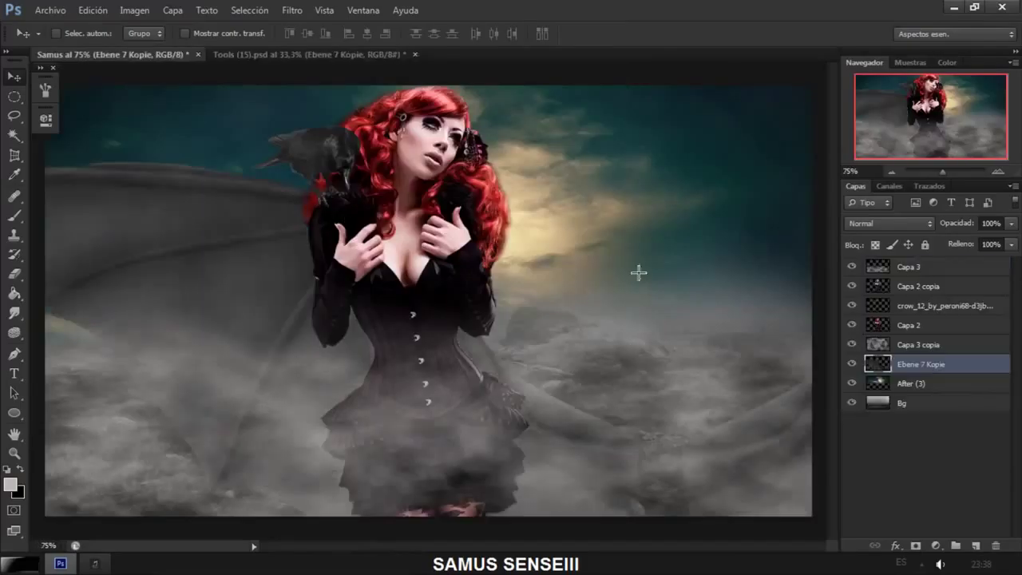
pyautogui.click(891, 171)
pyautogui.hotkey('ctrl', 't')
pyautogui.moveTo(206, 214)
pyautogui.mouseDown()
pyautogui.moveTo(566, 336)
pyautogui.moveTo(343, 233)
pyautogui.mouseUp()
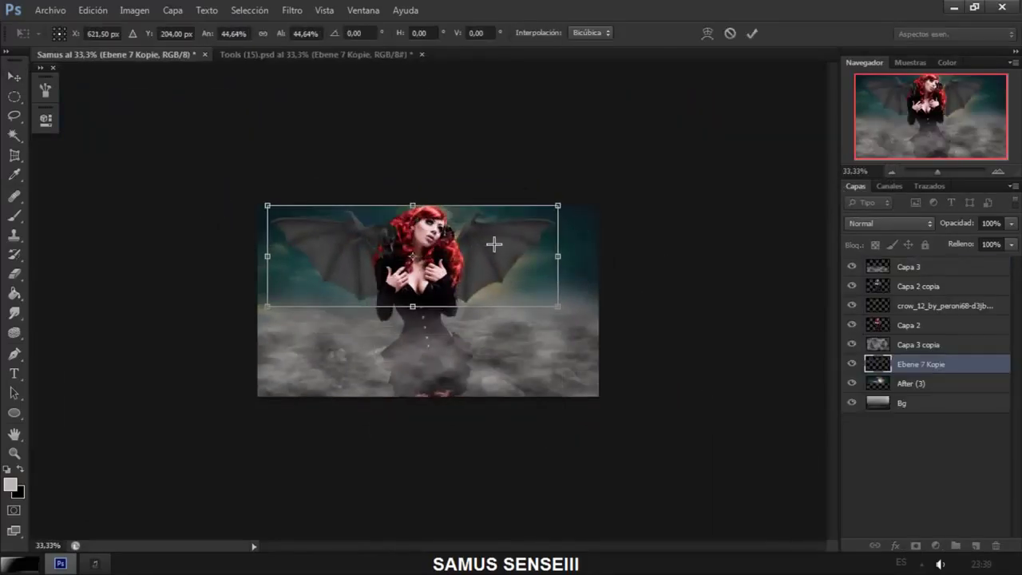
# Skew the wings' top edge and position them behind the woman's shoulders
pyautogui.rightClick(534, 236)
pyautogui.moveTo(267, 200); pyautogui.dragTo(268, 182)
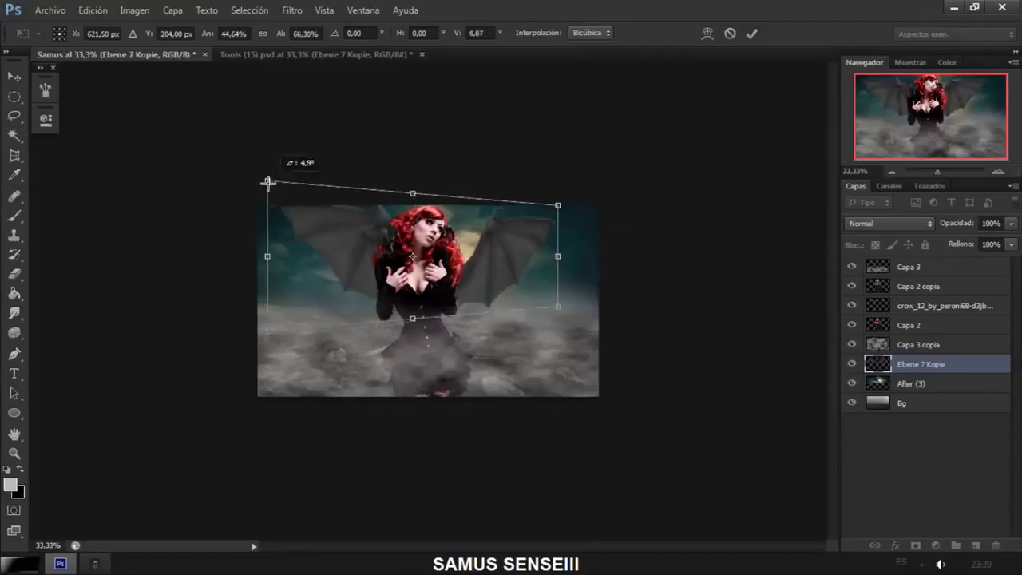
pyautogui.moveTo(302, 236); pyautogui.dragTo(281, 236)
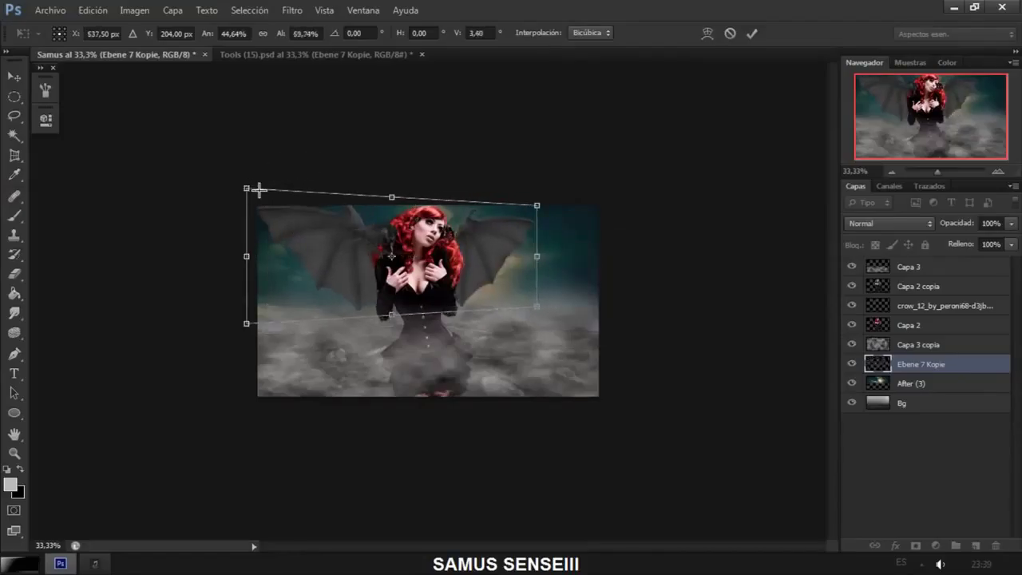
pyautogui.press('Return')
pyautogui.moveTo(342, 268); pyautogui.dragTo(345, 269)
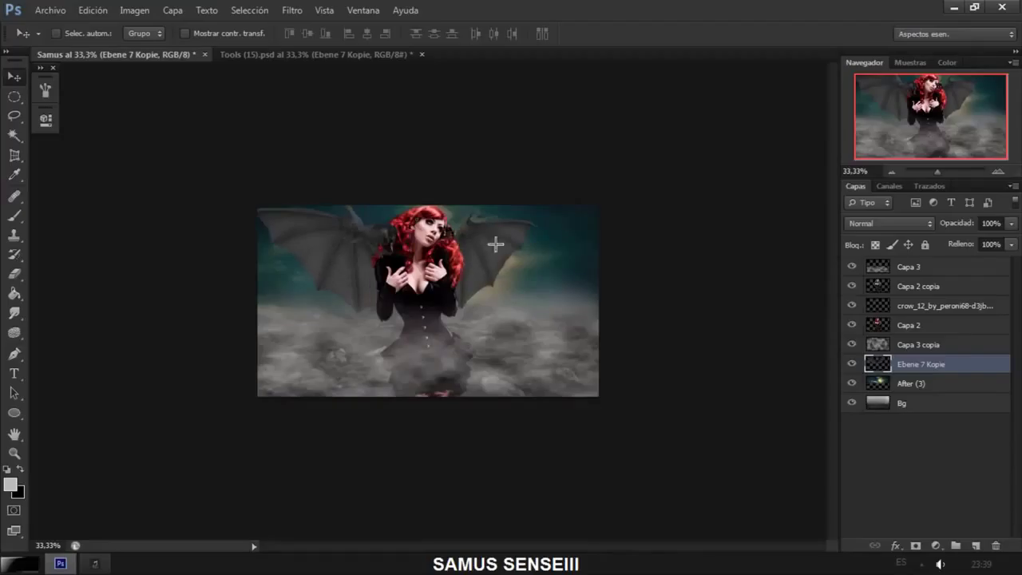
pyautogui.hotkey('ctrl', '0')
# Raise the wings behind her shoulders and merge the crow into Capa 2
pyautogui.moveTo(545, 214); pyautogui.dragTo(551, 222)
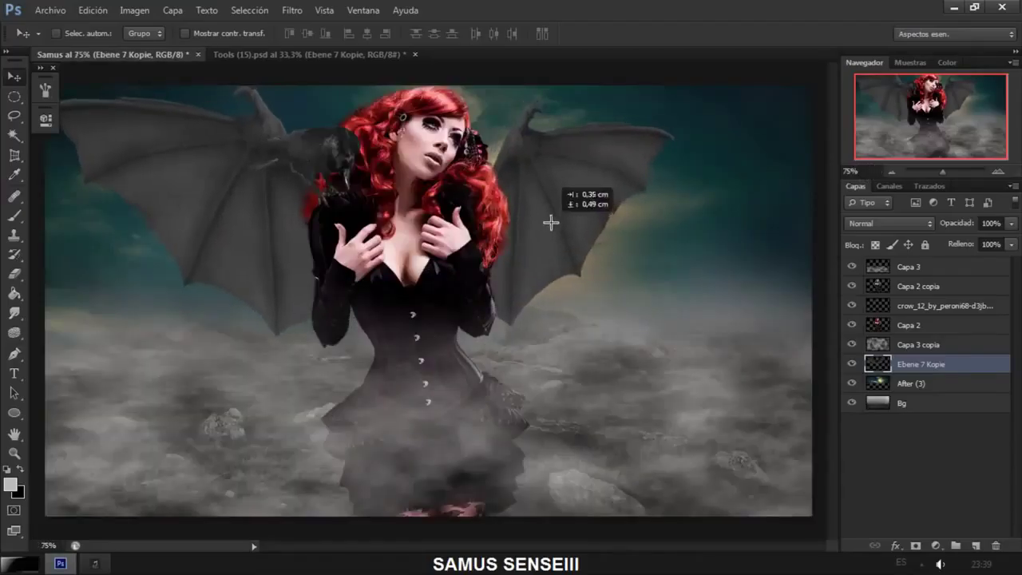
pyautogui.moveTo(617, 186); pyautogui.dragTo(622, 161)
pyautogui.click(943, 305)
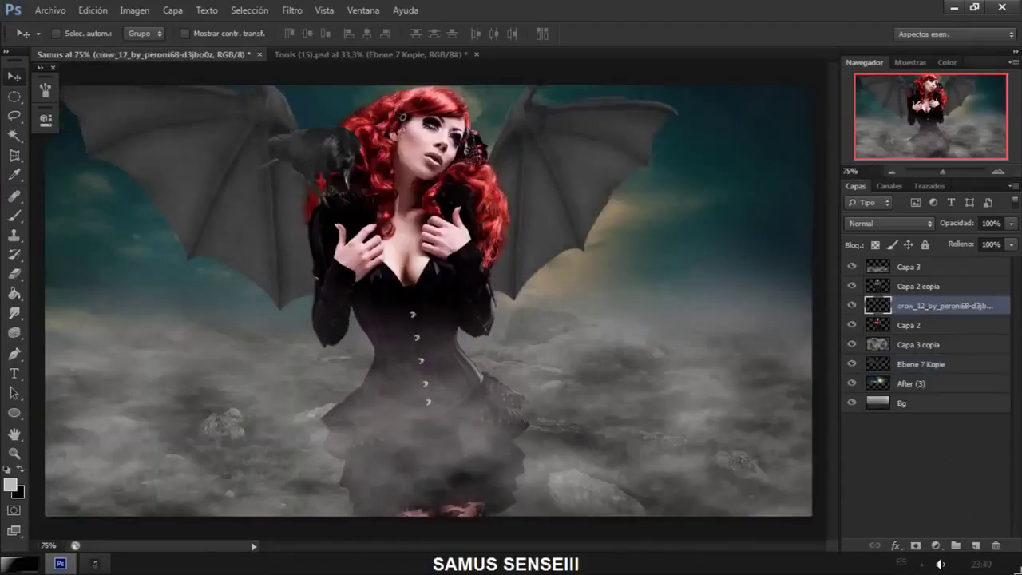
pyautogui.hotkey('ctrl', 'e')
# Flip Capa 2 copia and Ebene 7 Kopie horizontally together
pyautogui.keyDown('ctrl'); pyautogui.click(886, 289); pyautogui.keyUp('ctrl')
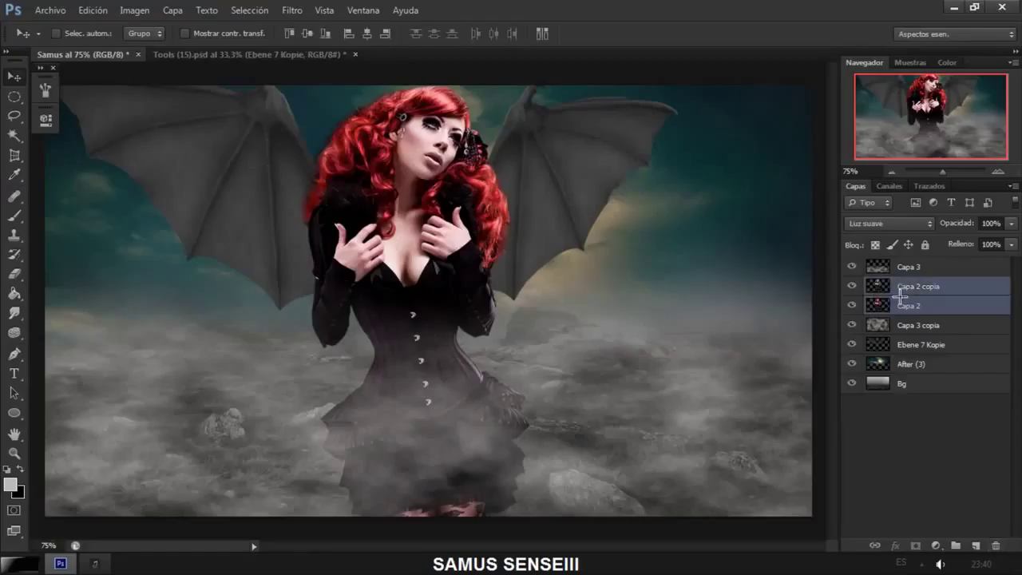
pyautogui.keyDown('ctrl'); pyautogui.click(904, 342); pyautogui.keyUp('ctrl')
pyautogui.rightClick(904, 342)
pyautogui.press('Escape')
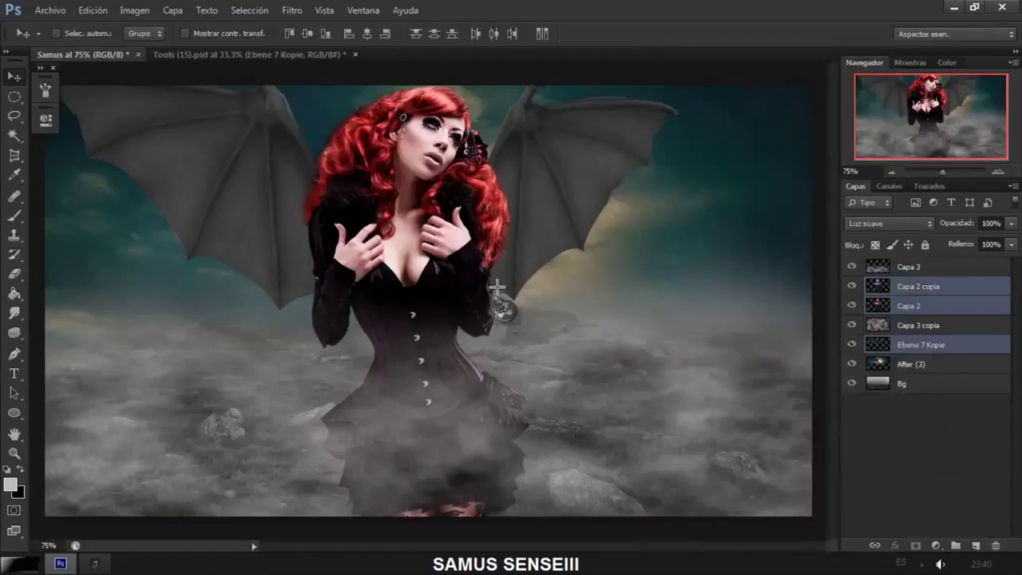
pyautogui.hotkey('ctrl', 't')
pyautogui.rightClick(479, 280)
pyautogui.click(568, 518)
pyautogui.press('Return')
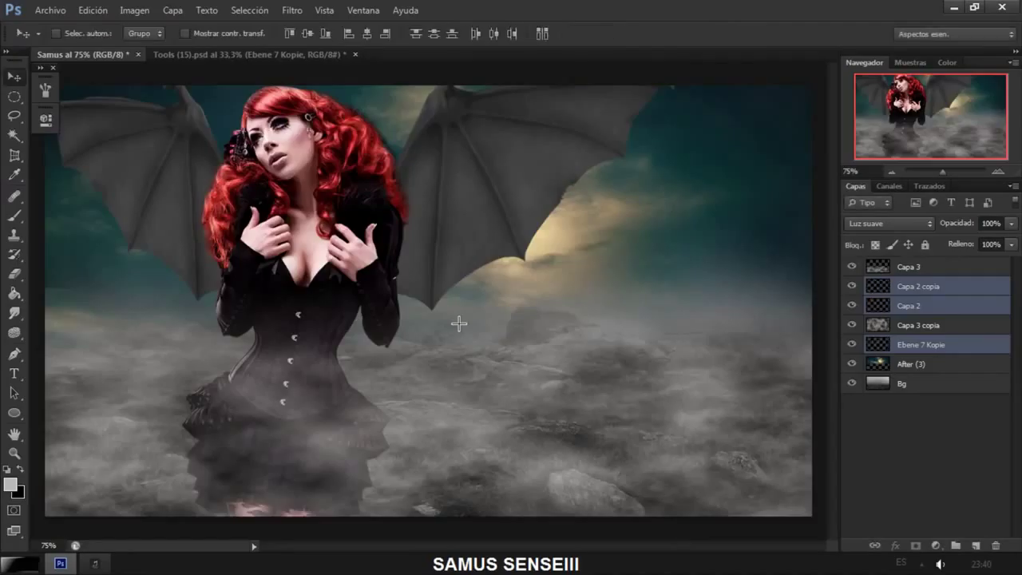
# Shift the woman and wings left of centre and add a new empty layer
pyautogui.moveTo(460, 322); pyautogui.dragTo(410, 319)
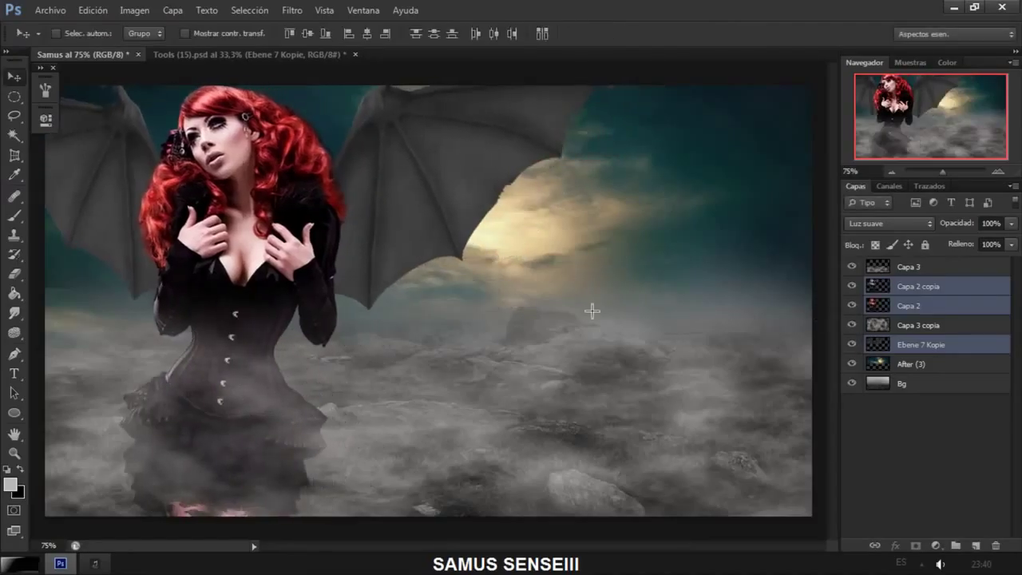
pyautogui.moveTo(593, 311); pyautogui.dragTo(653, 310)
pyautogui.click(911, 364)
pyautogui.hotkey('ctrl', 't')
pyautogui.hotkey('ctrl', '-')
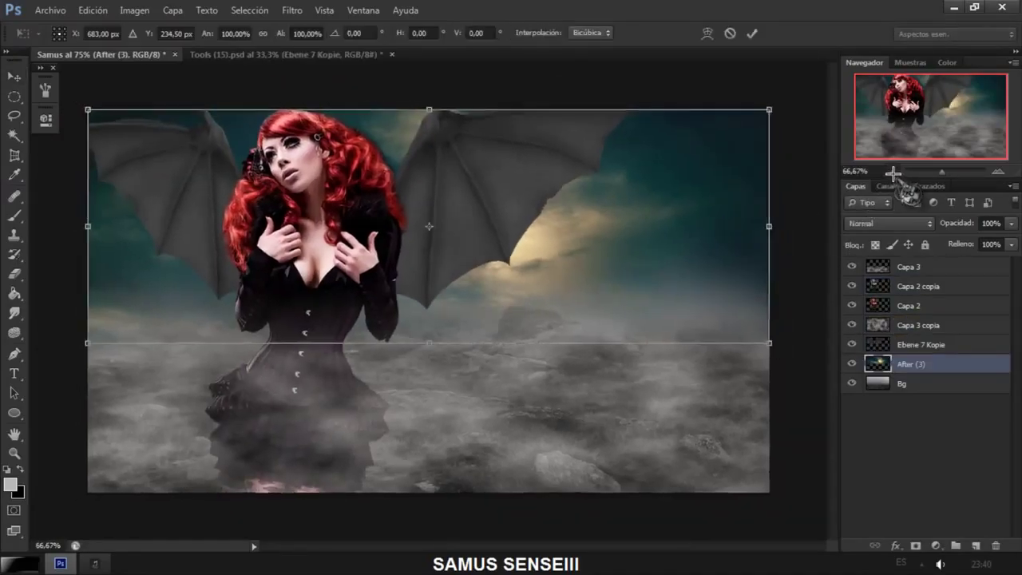
pyautogui.press('Escape')
pyautogui.hotkey('ctrl', 'shift', 'alt', 'n')
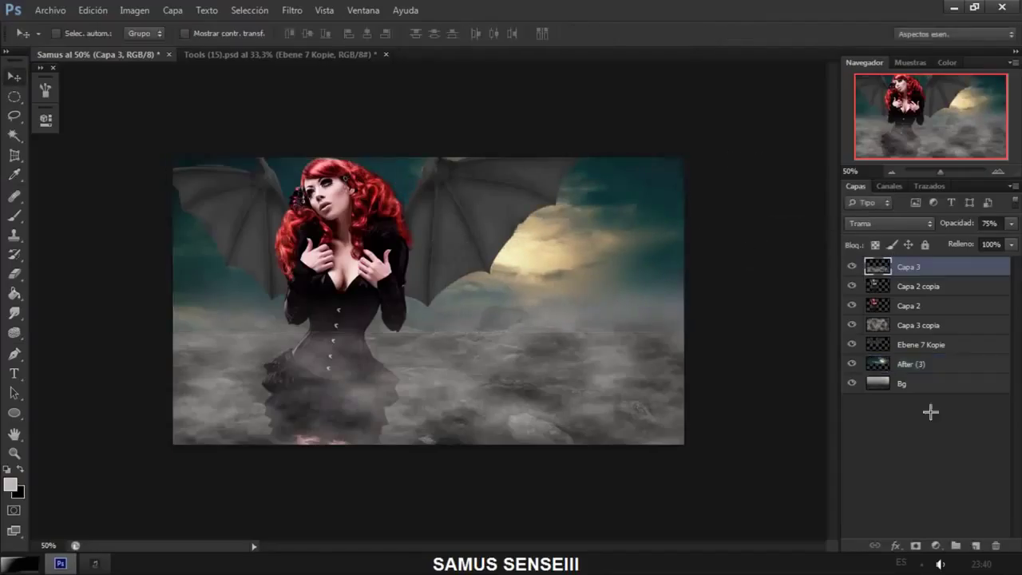
pyautogui.click(14, 293)
# Fill Capa 4 with black and render a centred Knoll Light Factory flare on it
pyautogui.press('d')
pyautogui.click(428, 319)
pyautogui.click(292, 9)
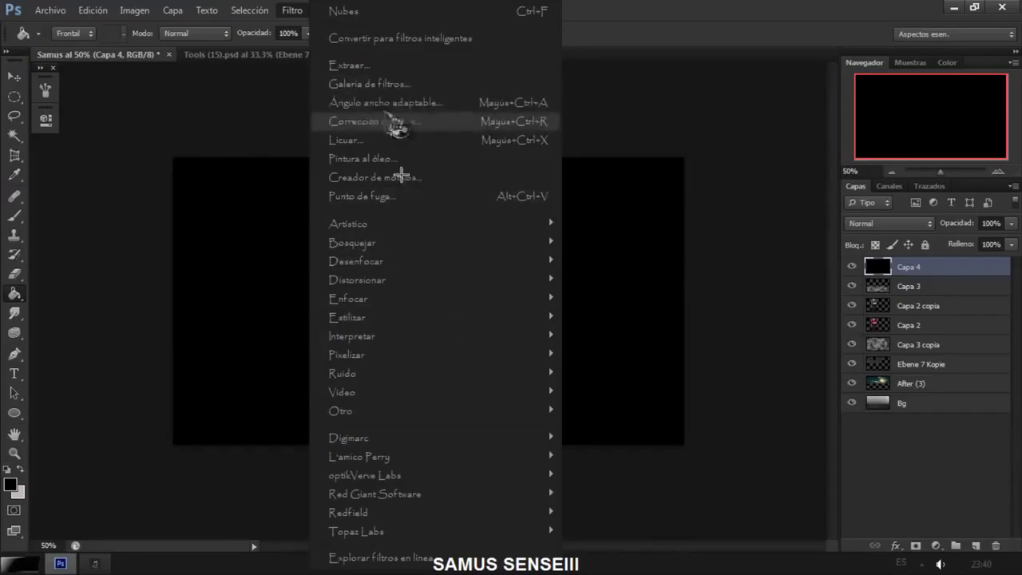
pyautogui.moveTo(374, 493)
pyautogui.click(598, 495)
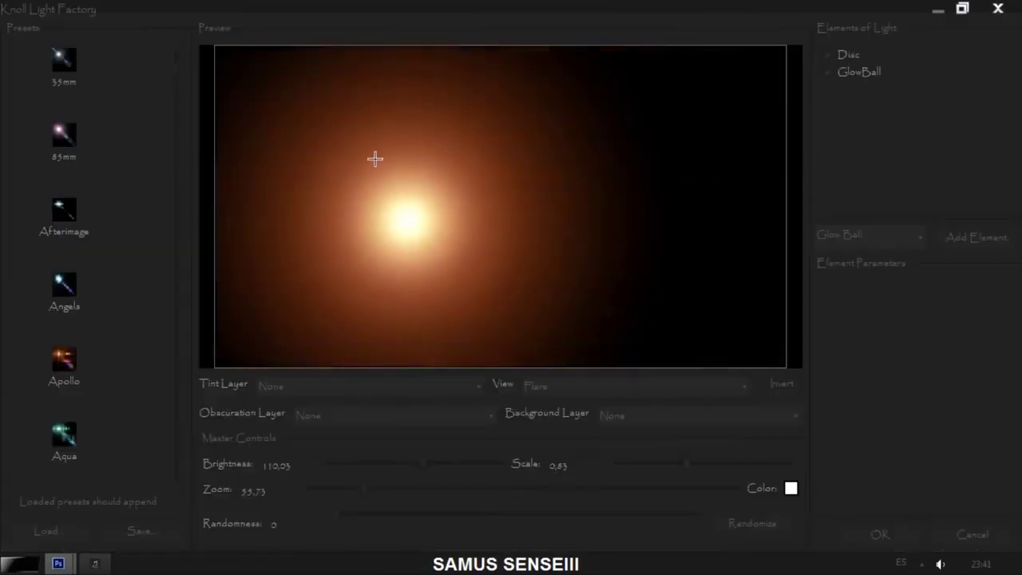
pyautogui.moveTo(374, 158); pyautogui.dragTo(588, 175)
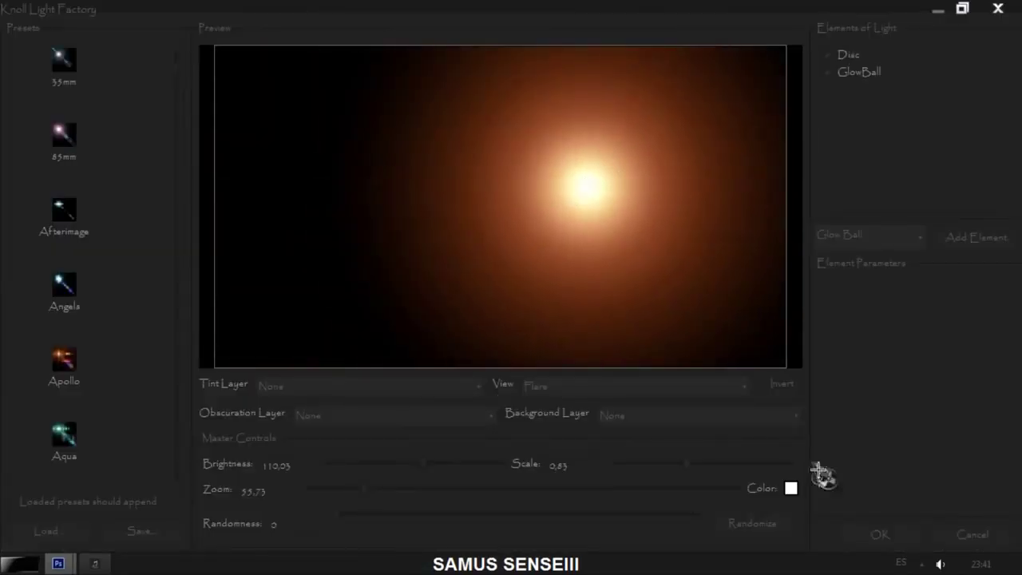
pyautogui.click(880, 534)
# Set the Capa 4 flare layer's blend mode to Trama
pyautogui.click(903, 223)
pyautogui.click(831, 125)
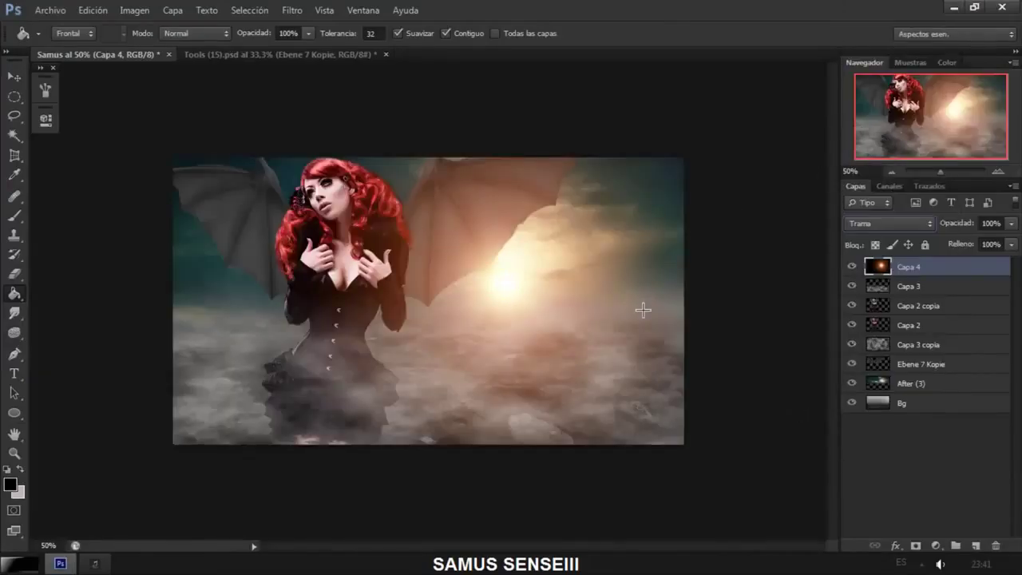
pyautogui.click(917, 441)
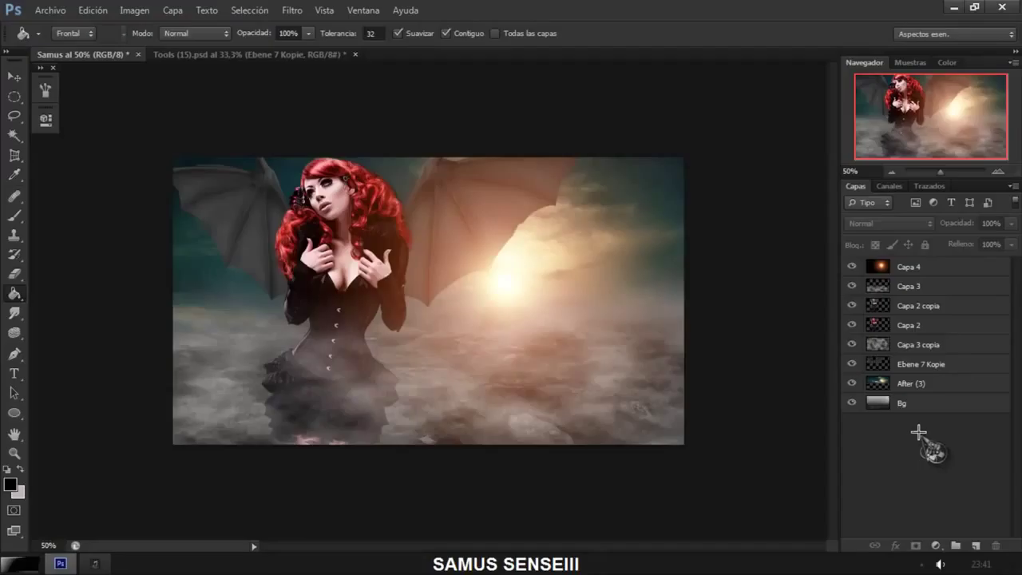
# Merge the layers from Capa 3 down to Bg into one layer
pyautogui.click(902, 403)
pyautogui.keyDown('shift'); pyautogui.click(909, 287); pyautogui.keyUp('shift')
pyautogui.rightClick(908, 289)
pyautogui.click(751, 439)
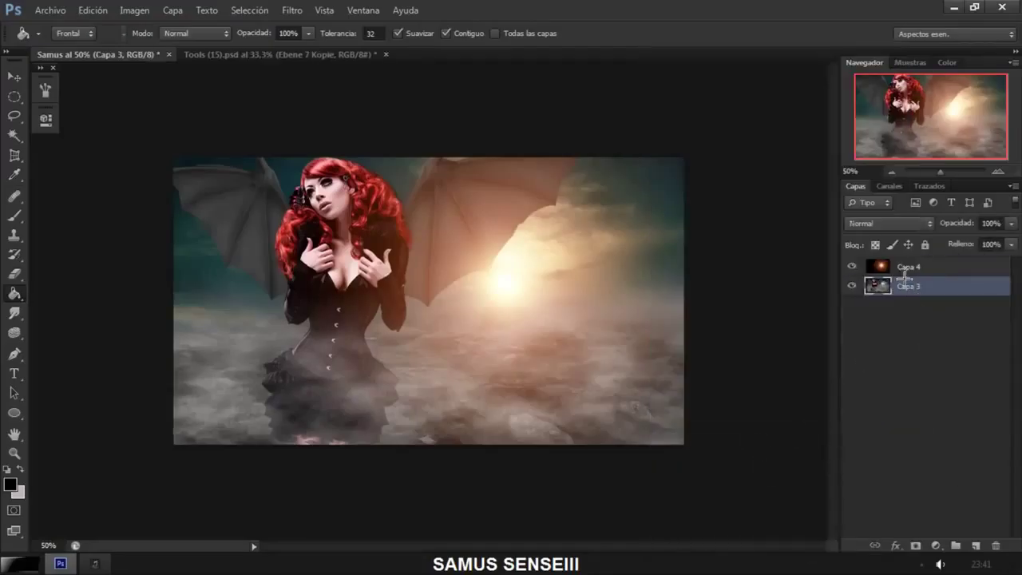
# Duplicate the merged layer and set the copy to Superponer blending
pyautogui.moveTo(908, 286); pyautogui.dragTo(976, 546)
pyautogui.click(889, 223)
pyautogui.click(893, 189)
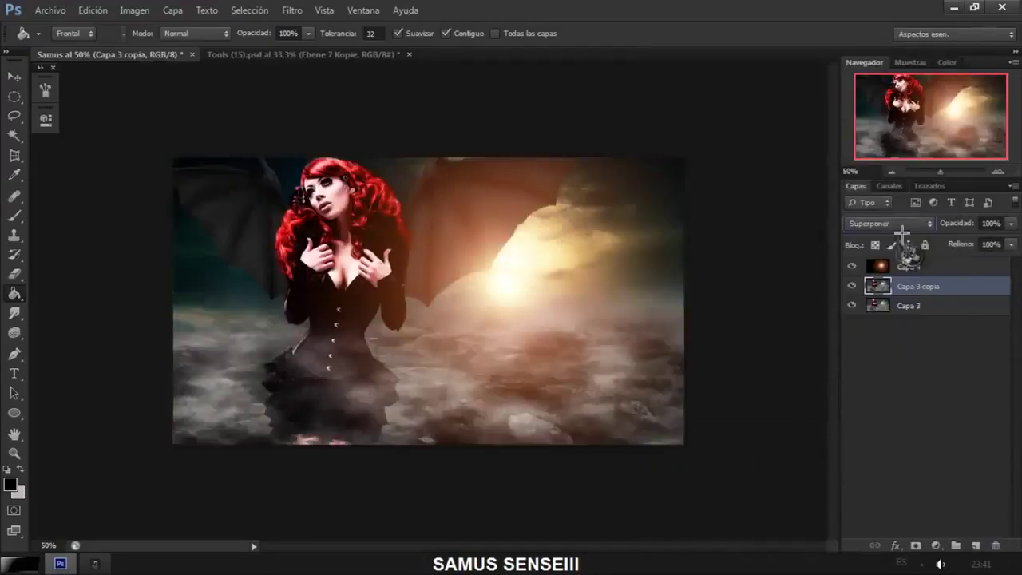
pyautogui.hotkey('ctrl', 'u')
pyautogui.click(719, 257)
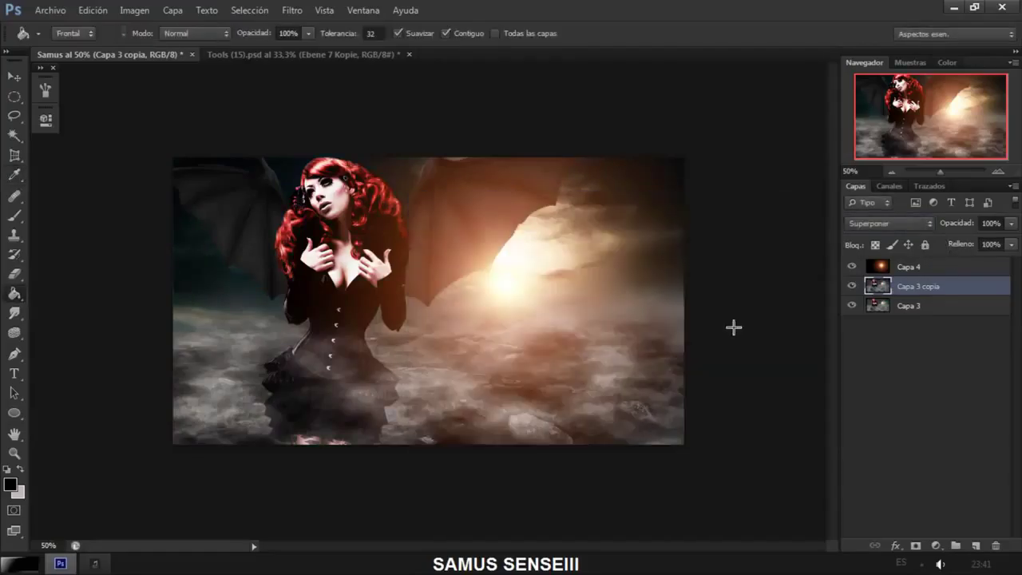
# Erase the darkened copy off the woman's body, zoom to 75%, and select Bg
pyautogui.click(15, 274)
pyautogui.moveTo(344, 272); pyautogui.dragTo(327, 431)
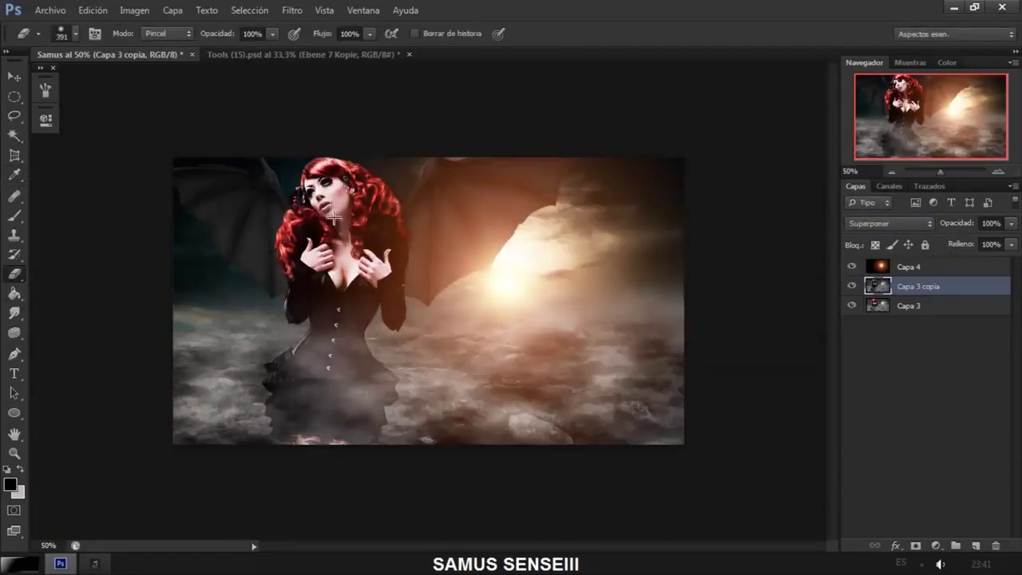
pyautogui.write('75')
pyautogui.press('Return')
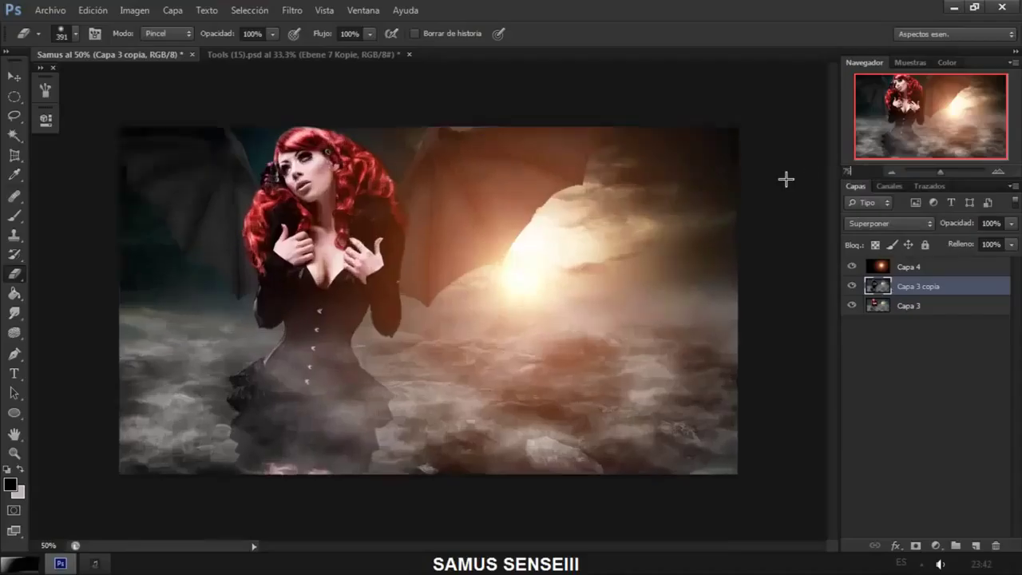
pyautogui.click(13, 77)
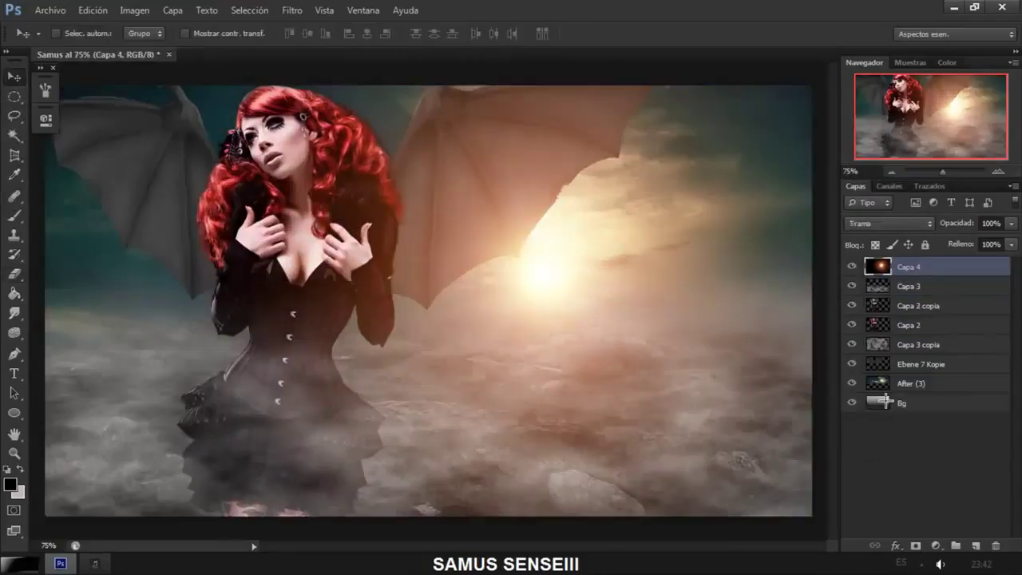
pyautogui.click(879, 403)
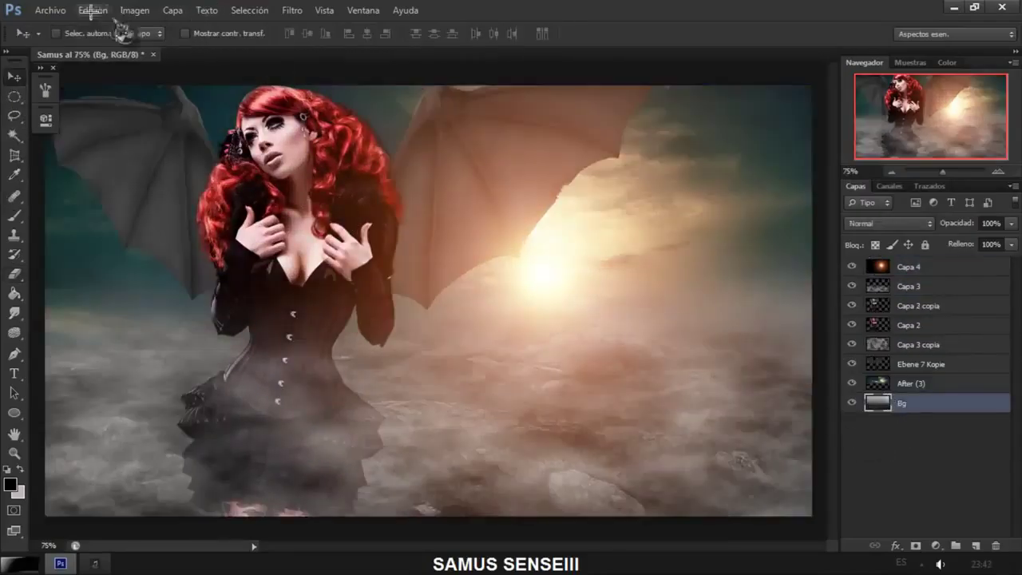
# Place Smoke Stock (28) from the Only PhotoShop/Templates Smoke folder and commit it
pyautogui.click(49, 10)
pyautogui.click(142, 326)
pyautogui.click(307, 37)
pyautogui.click(308, 38)
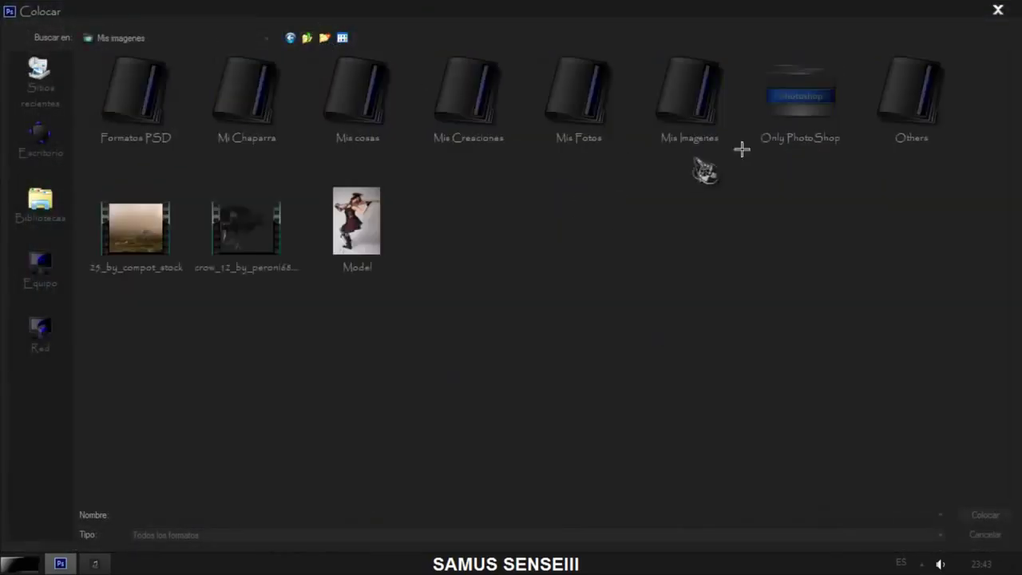
pyautogui.doubleClick(798, 104)
pyautogui.doubleClick(172, 214)
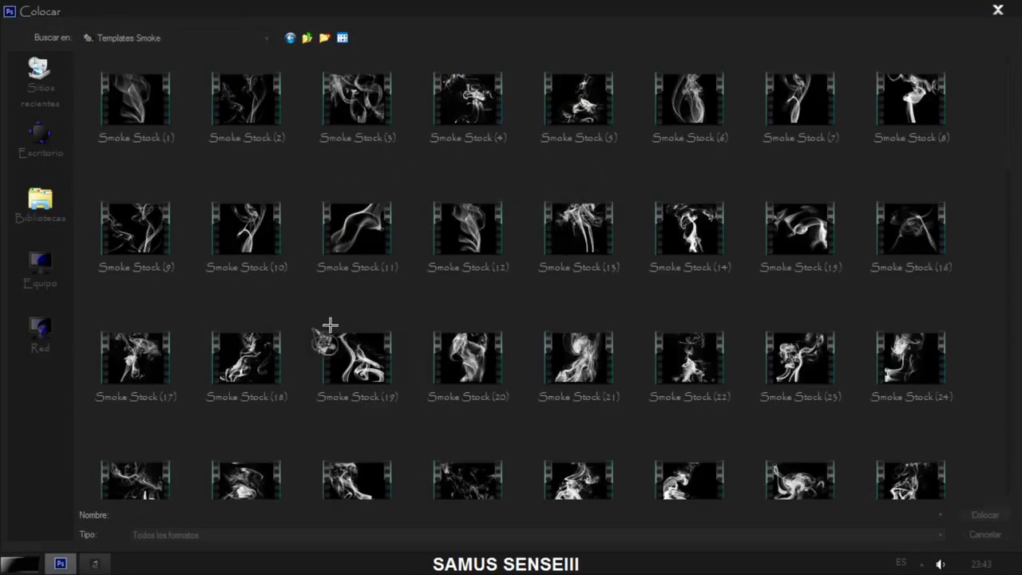
pyautogui.doubleClick(471, 476)
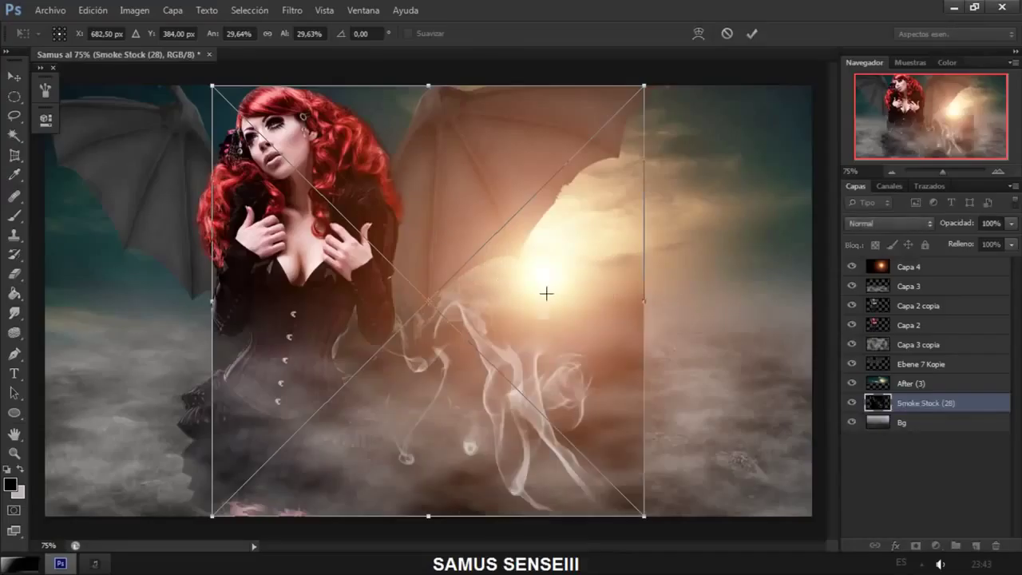
pyautogui.press('Return')
# Move the smoke layer above Capa 3 copia, blend it with Trama, and shift it onto the dress
pyautogui.moveTo(919, 403); pyautogui.dragTo(919, 335)
pyautogui.click(888, 223)
pyautogui.click(870, 136)
pyautogui.click(893, 380)
pyautogui.moveTo(557, 375); pyautogui.dragTo(415, 359)
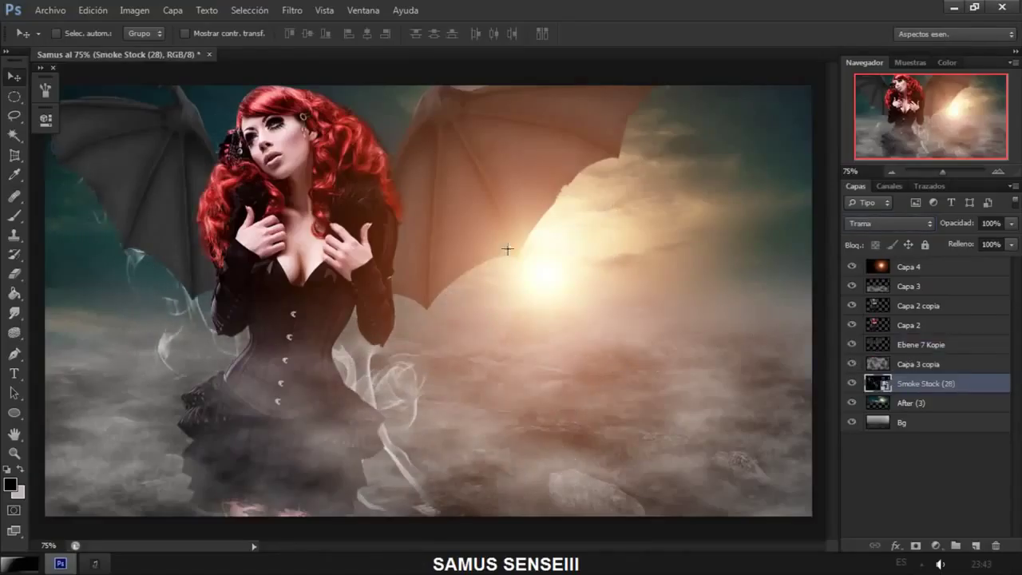
# Colorize the smoke red with Hue/Saturation (Colorear, higher Saturación), then select all layers
pyautogui.hotkey('ctrl', 'u')
pyautogui.click(712, 391)
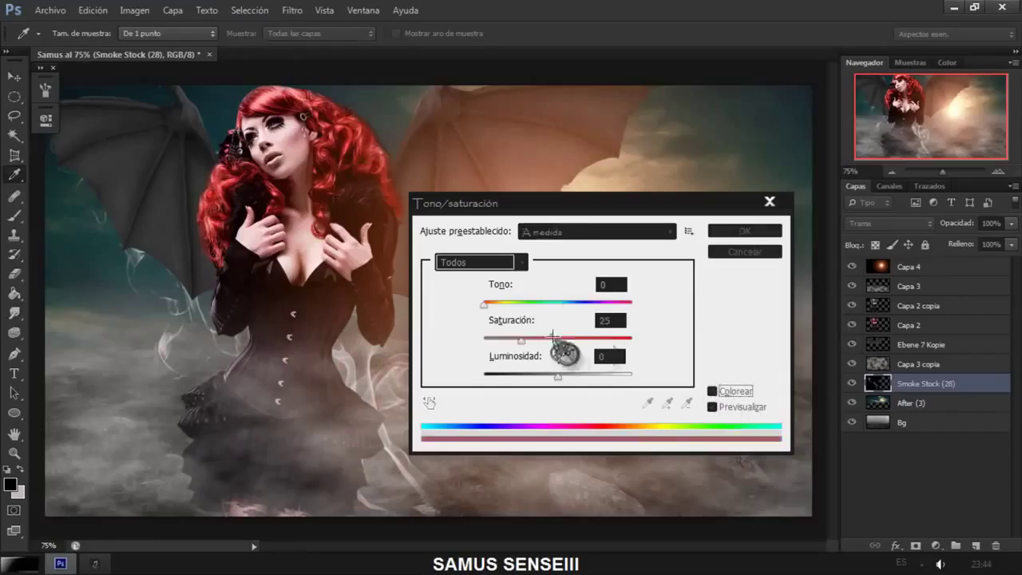
pyautogui.moveTo(521, 338); pyautogui.dragTo(627, 338)
pyautogui.press('Return')
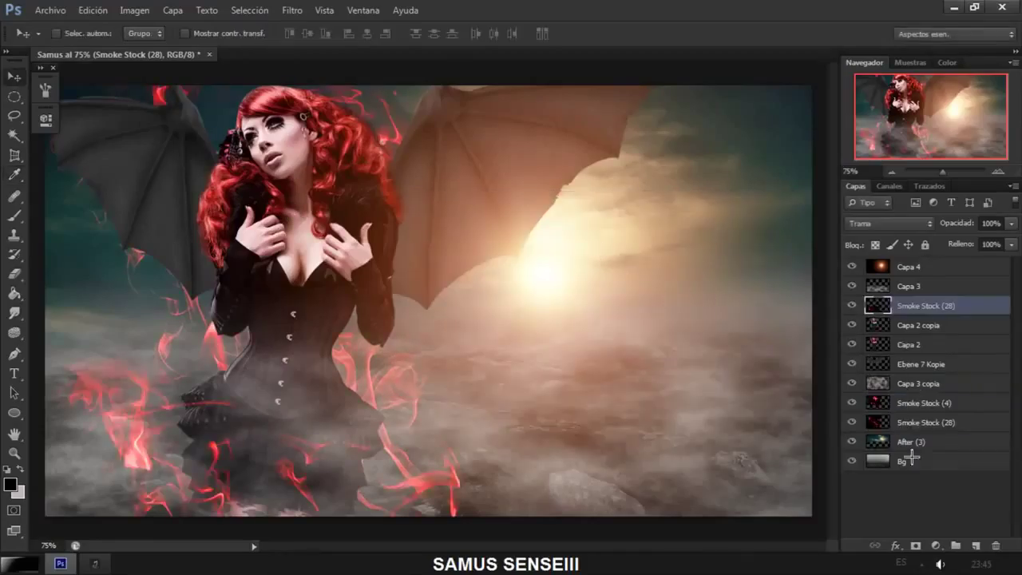
pyautogui.click(915, 483)
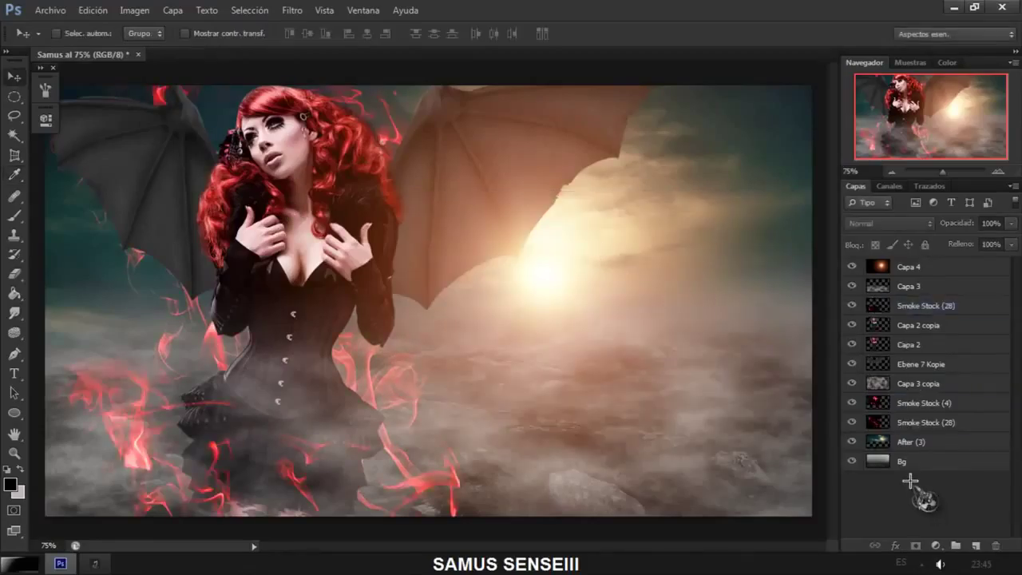
pyautogui.hotkey('ctrl', 'alt', 'a')
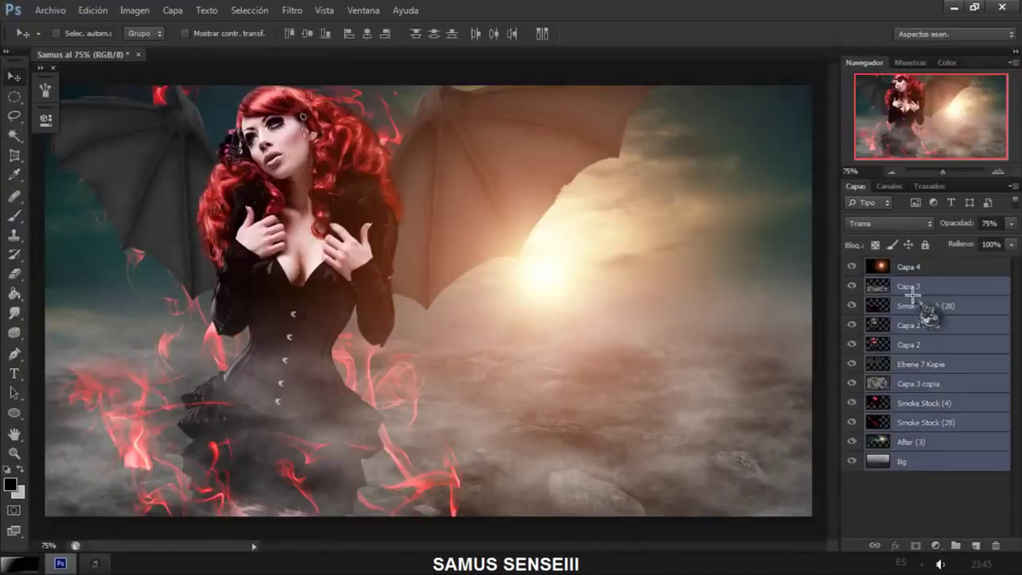
# Merge everything into Capa 3, duplicate it as a Superponer copy, and fully desaturate it
pyautogui.hotkey('ctrl', 'e')
pyautogui.hotkey('ctrl', 'j')
pyautogui.click(889, 222)
pyautogui.click(870, 200)
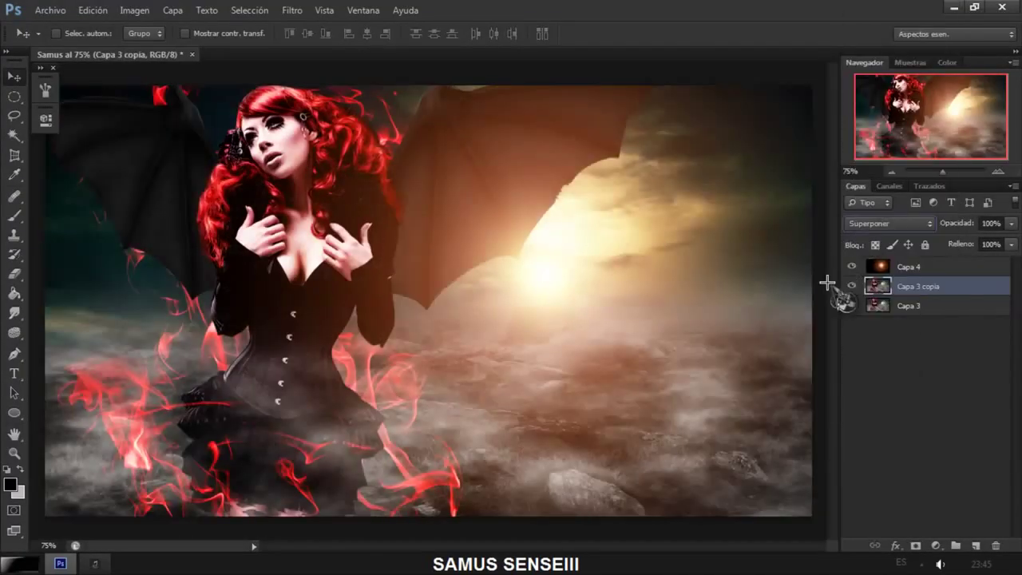
pyautogui.hotkey('ctrl', 'u')
pyautogui.moveTo(558, 338); pyautogui.dragTo(473, 342)
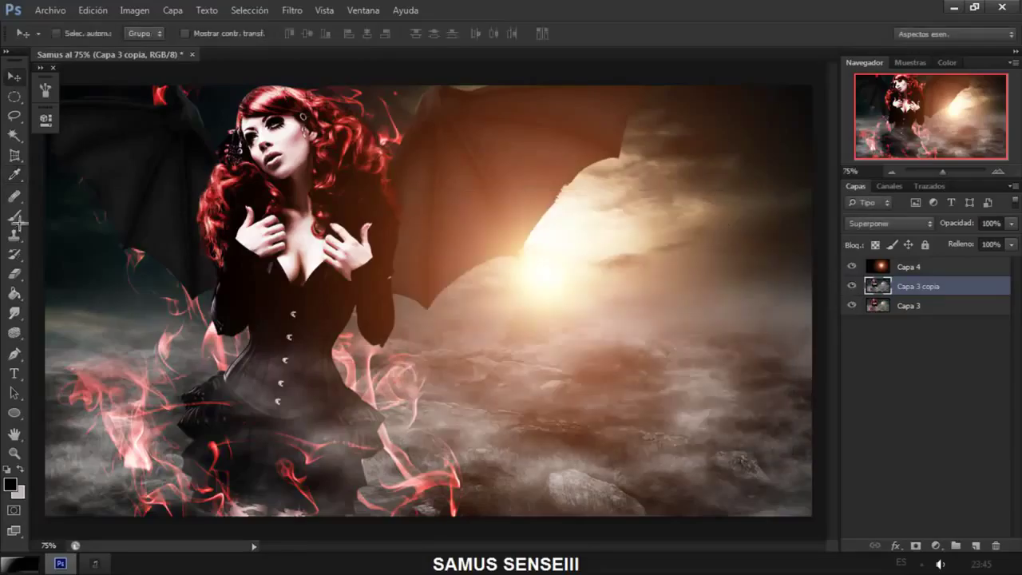
pyautogui.click(14, 216)
# Erase the overlay copy from the dress and torso with a 187 px eraser
pyautogui.click(14, 274)
pyautogui.rightClick(322, 205)
pyautogui.write('187')
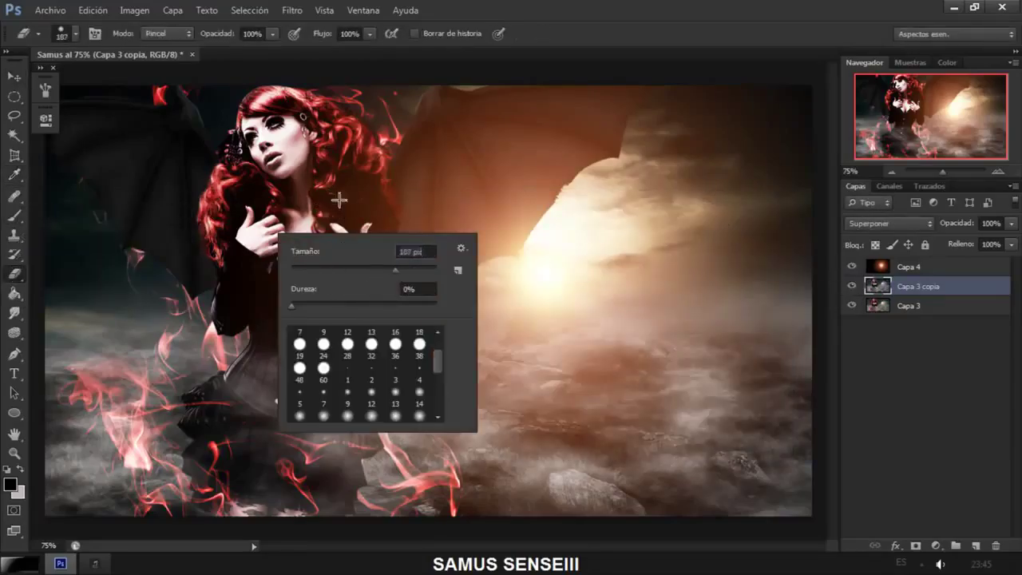
pyautogui.press('Return')
pyautogui.moveTo(322, 204); pyautogui.dragTo(342, 241)
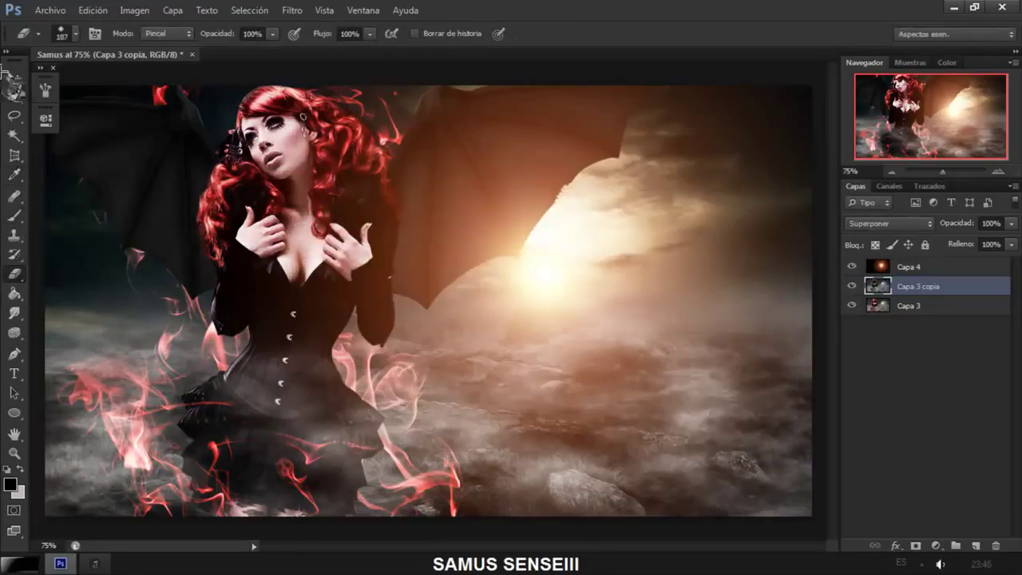
pyautogui.click(9, 74)
pyautogui.click(903, 267)
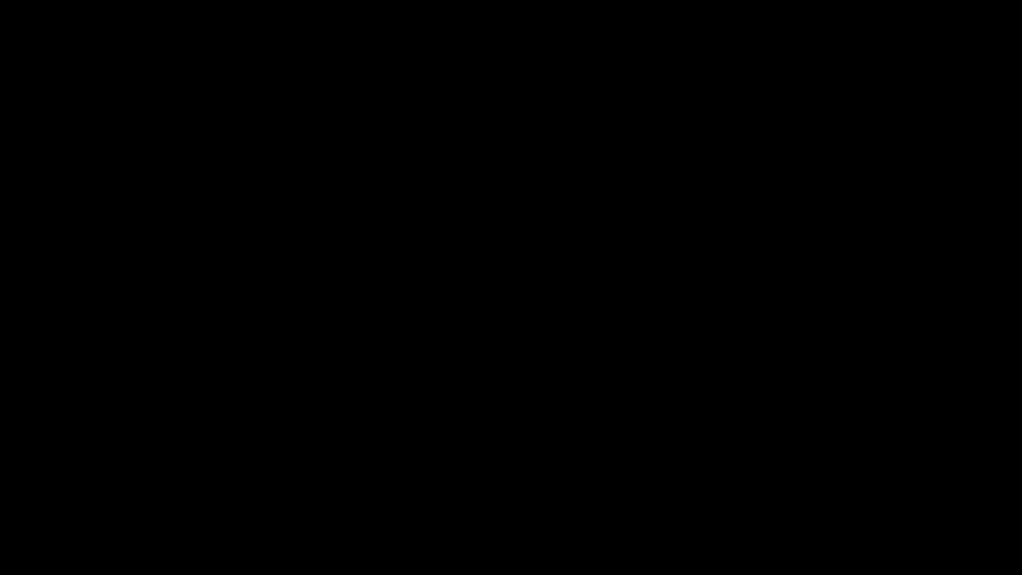